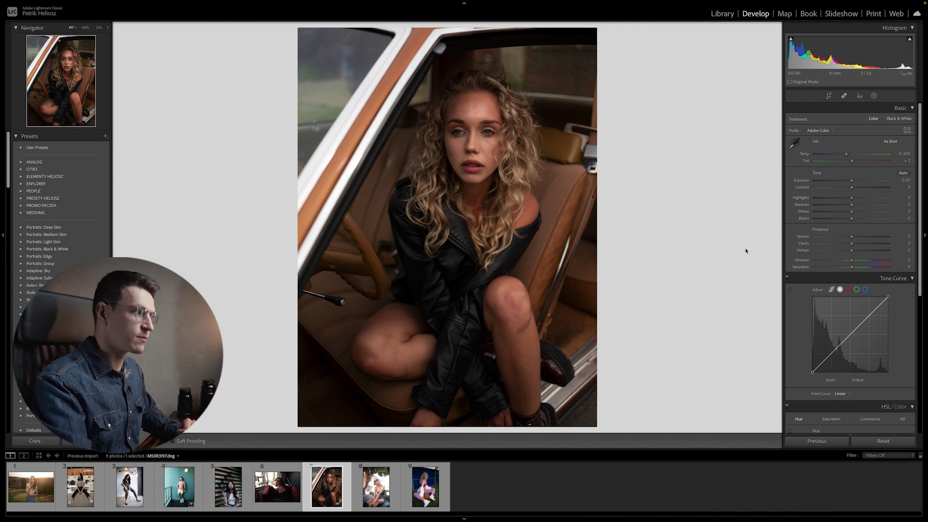
- Lift the tone curve's black point and add a shadow point at 26/26 for matte shadows
scroll(851, 232, "down", 5)
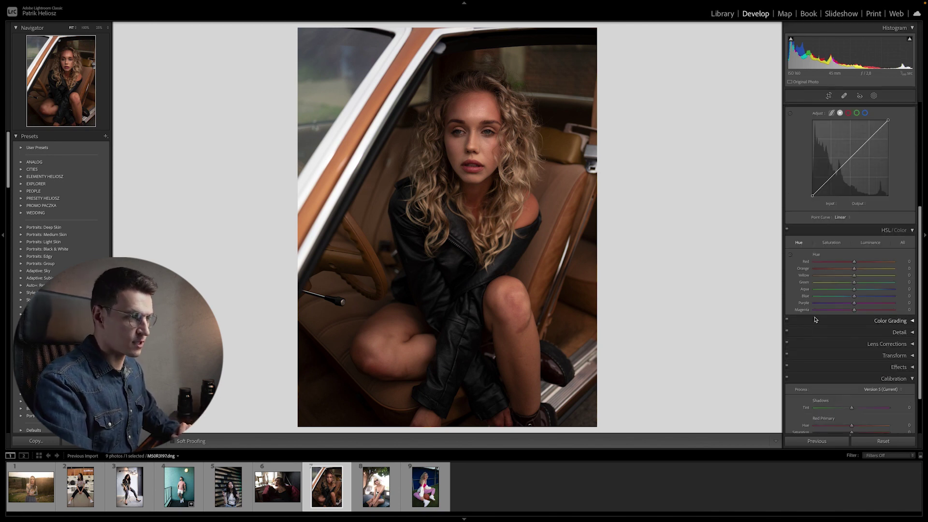
scroll(882, 231, "up", 1)
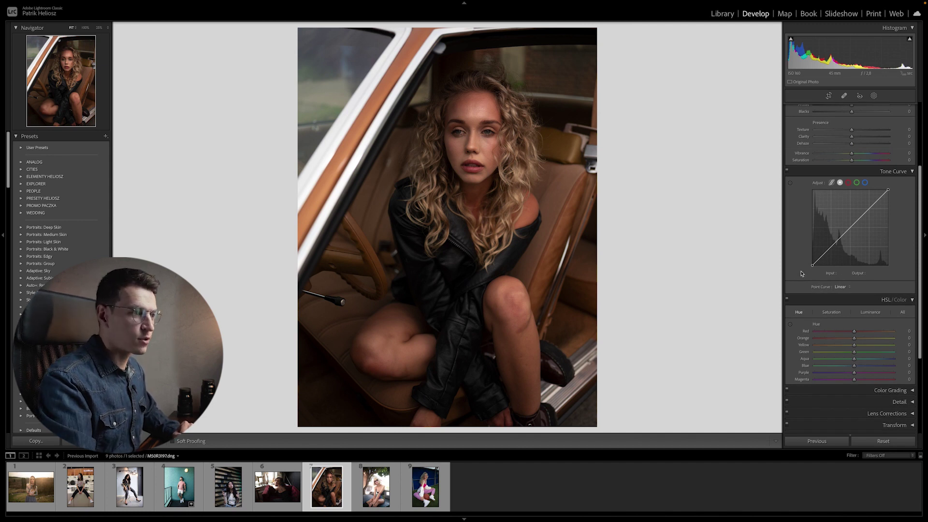
left_click_drag(815, 267, 806, 263)
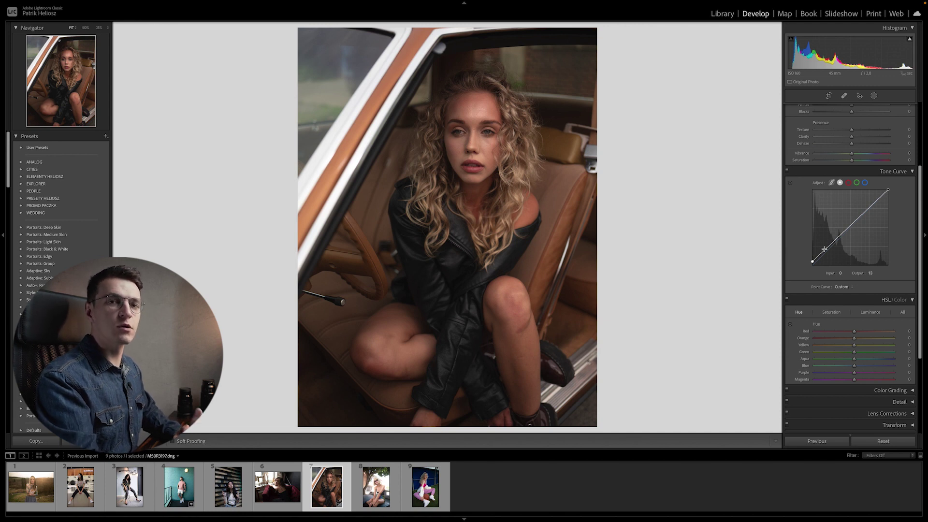
left_click_drag(822, 253, 824, 257)
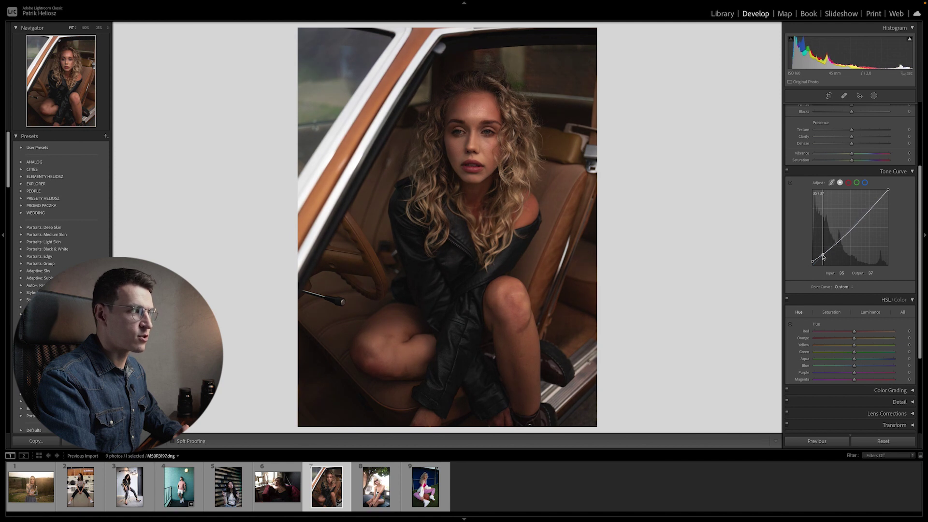
left_click_drag(822, 258, 820, 261)
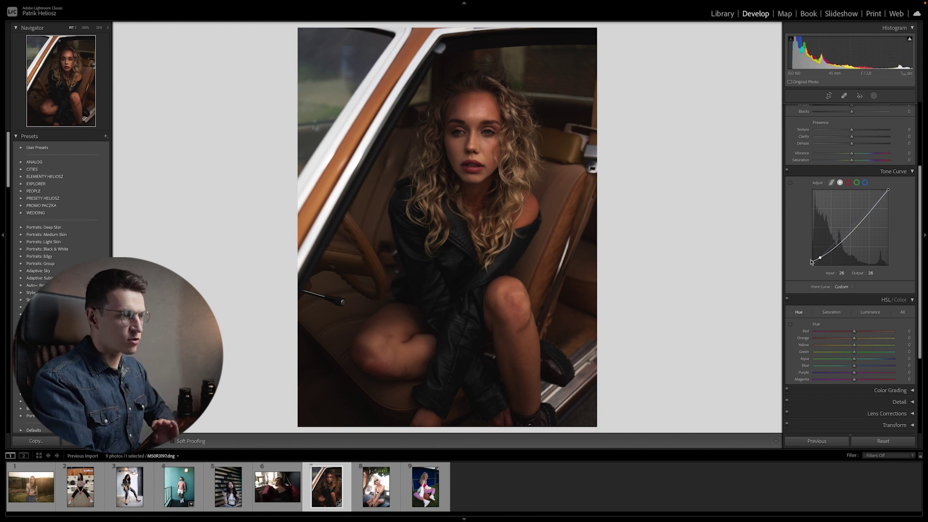
- Lower the curve's white point and add an upper-midtone point at 204/191 to mute highlights
scroll(831, 223, "up", 2)
scroll(850, 183, "up", 3)
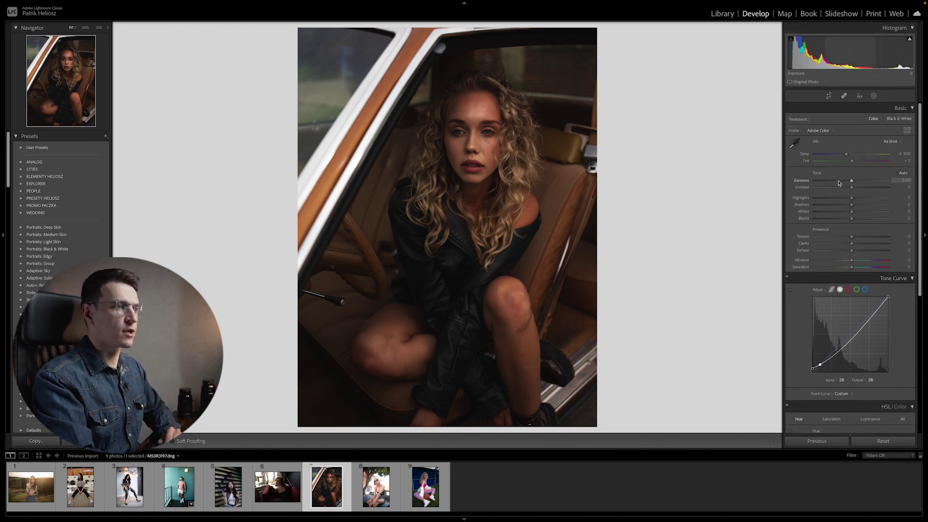
scroll(825, 204, "down", 2)
scroll(802, 252, "down", 2)
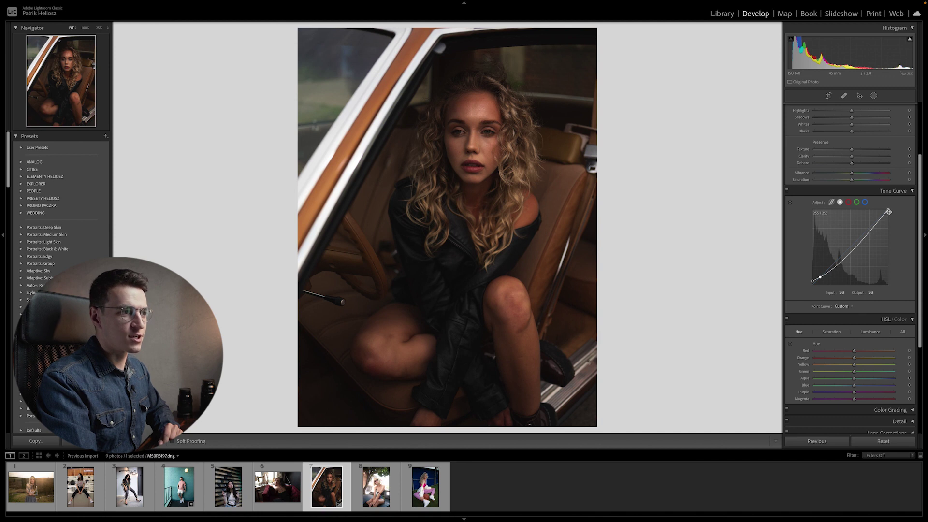
left_click_drag(888, 211, 892, 214)
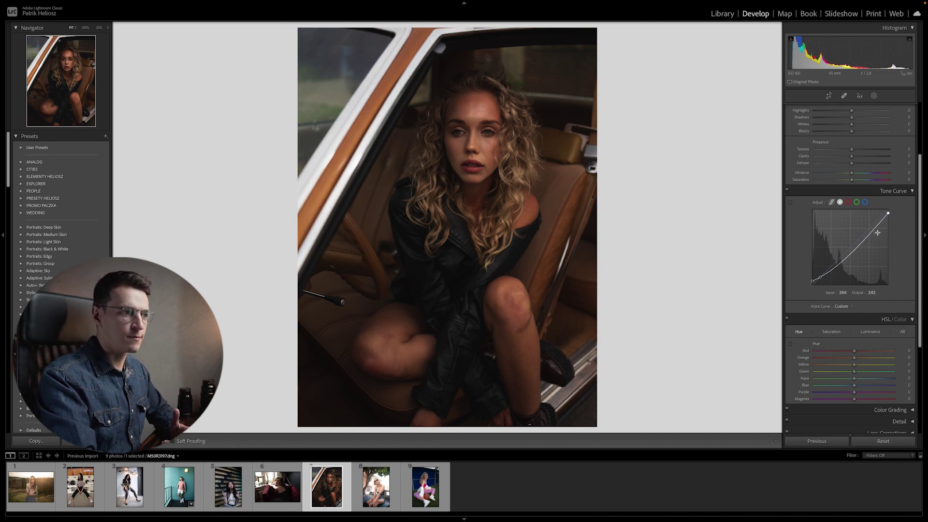
scroll(832, 195, "up", 3)
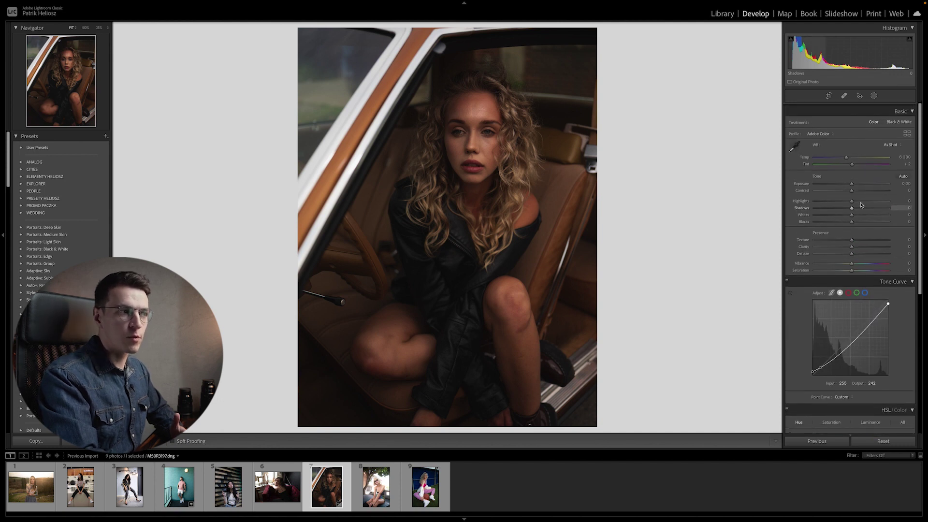
scroll(850, 338, "down", 3)
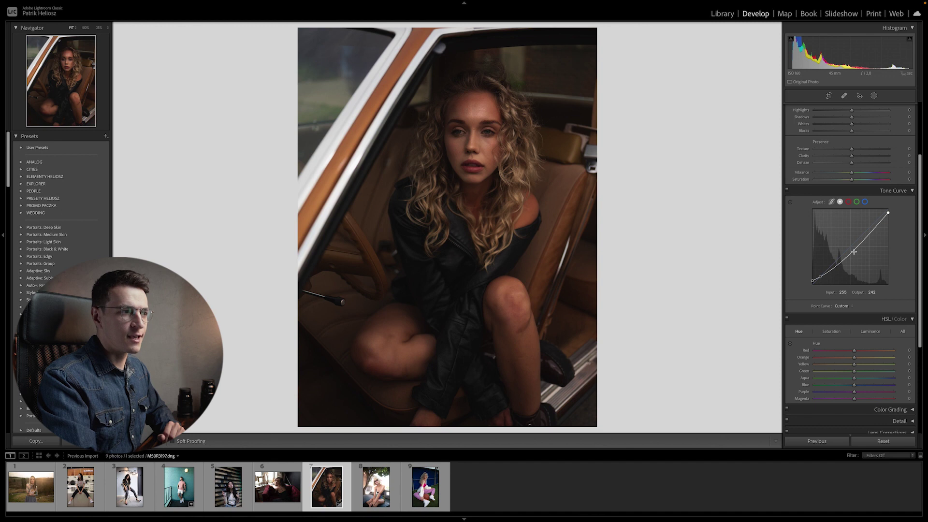
left_click_drag(854, 252, 874, 230)
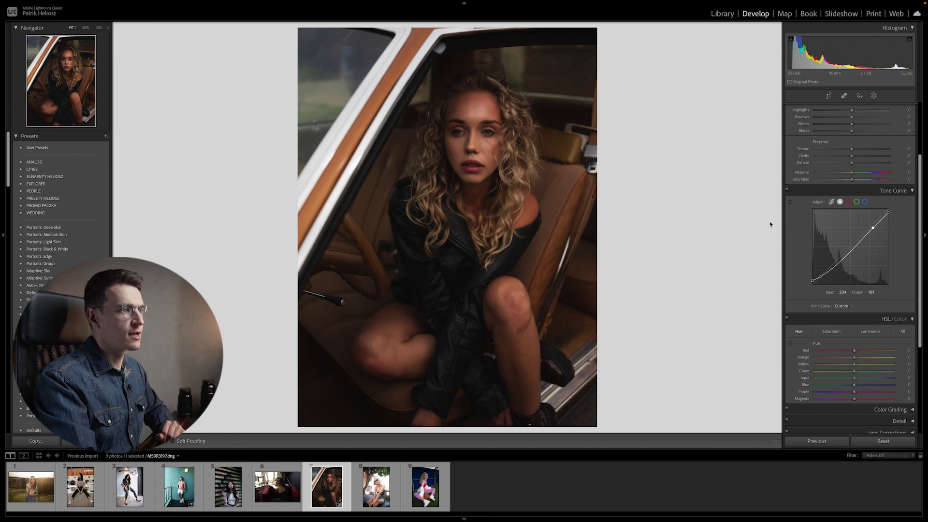
- Set the upper curve point to input 191, output 191 via the targeted tool and Output field
left_click(791, 203)
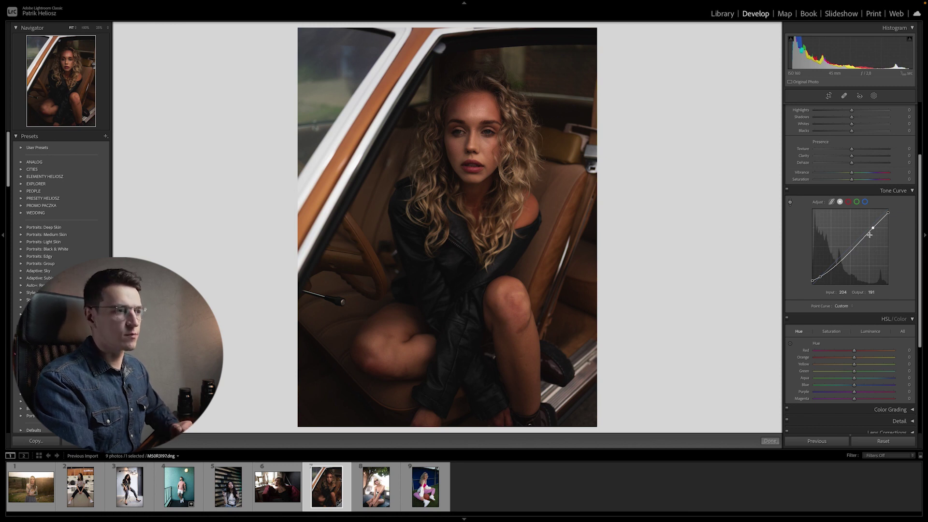
left_click_drag(873, 228, 869, 231)
left_click(790, 202)
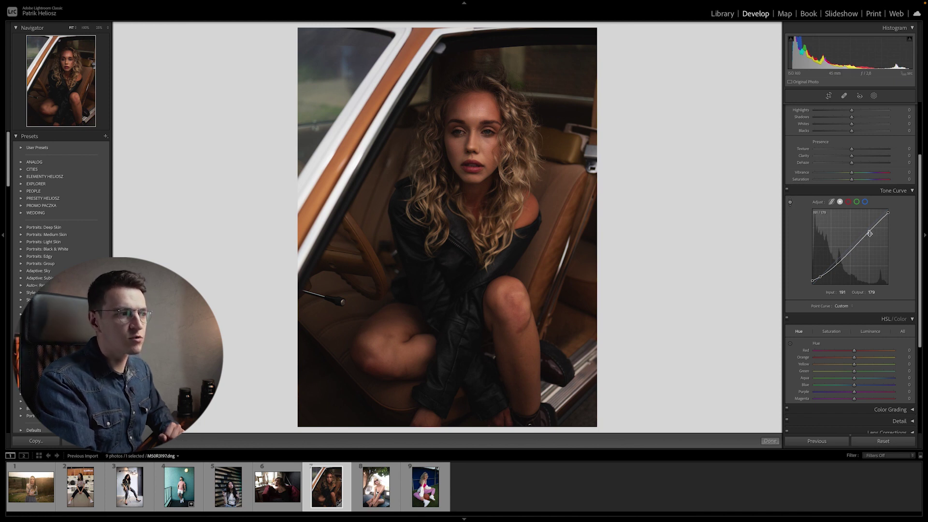
left_click(842, 292)
left_click(870, 292)
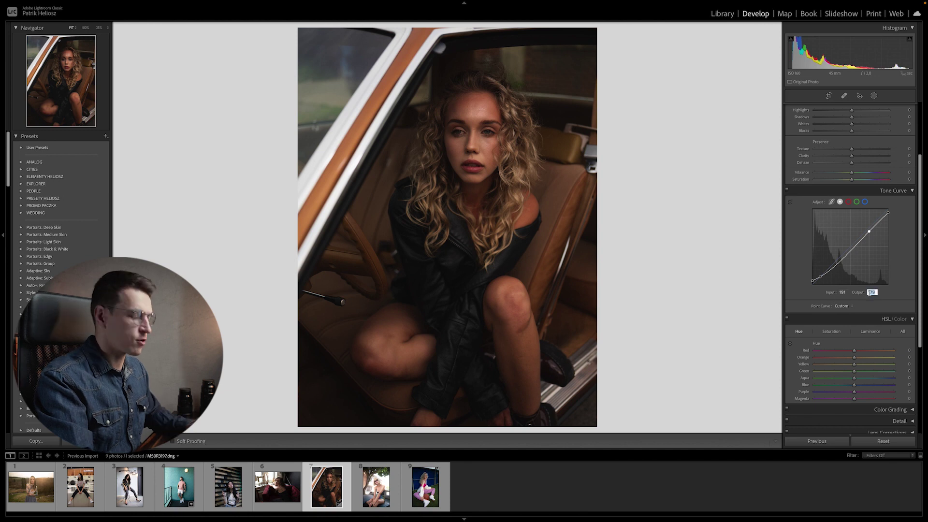
type("191")
key("Return")
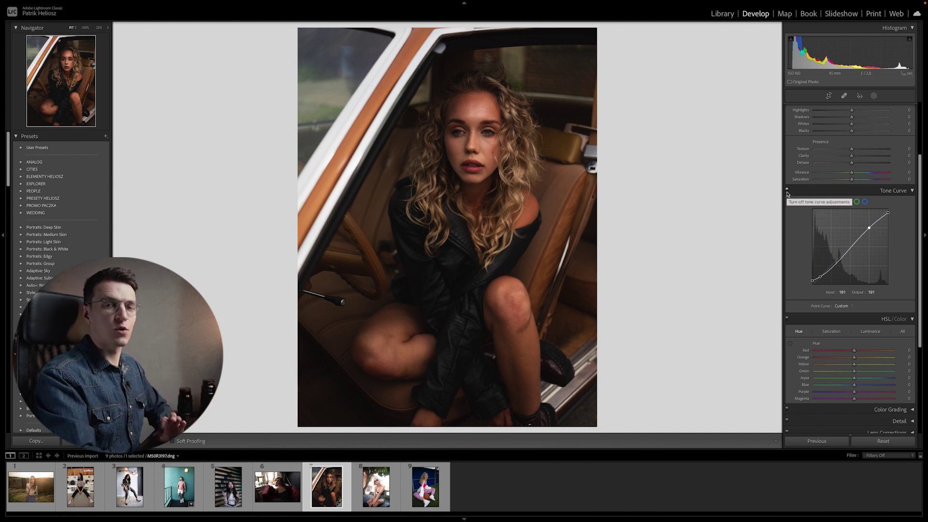
- Compare the tone curve off and on, leave it active, and collapse the section
left_click(787, 189)
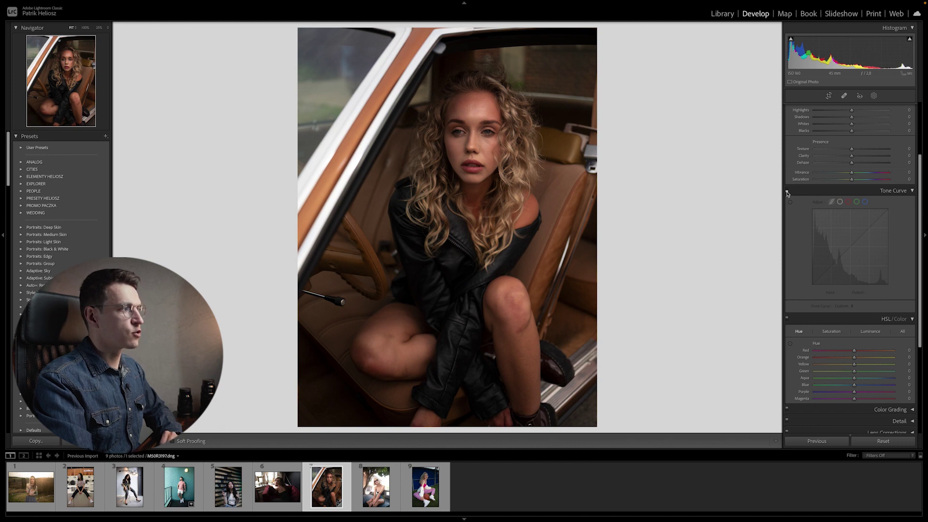
left_click(787, 191)
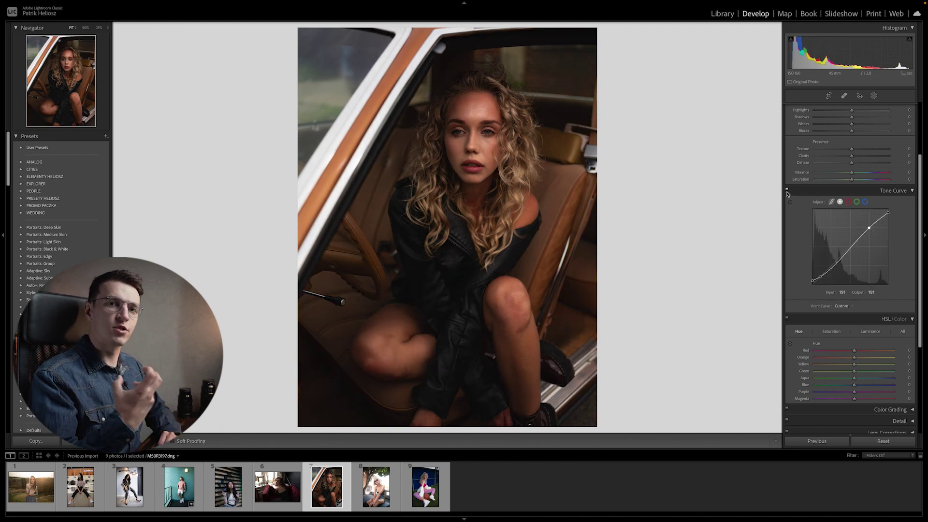
left_click(898, 191)
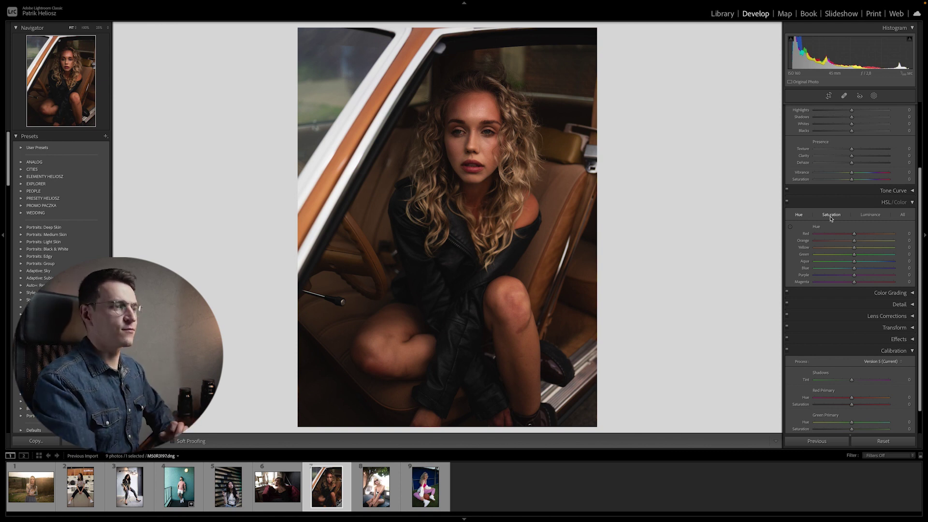
- Set HSL saturation to -100 for Yellow through Magenta, keeping Orange at 0
left_click(833, 215)
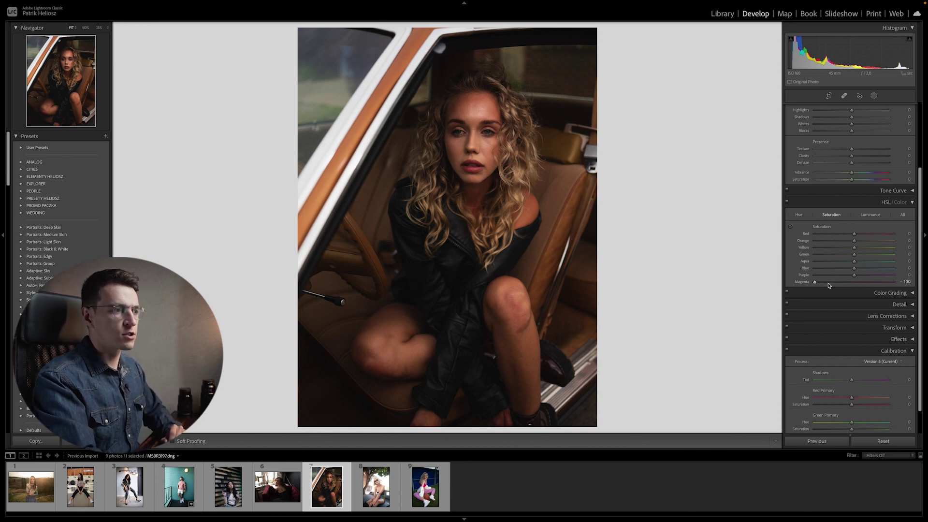
left_click_drag(854, 268, 849, 270)
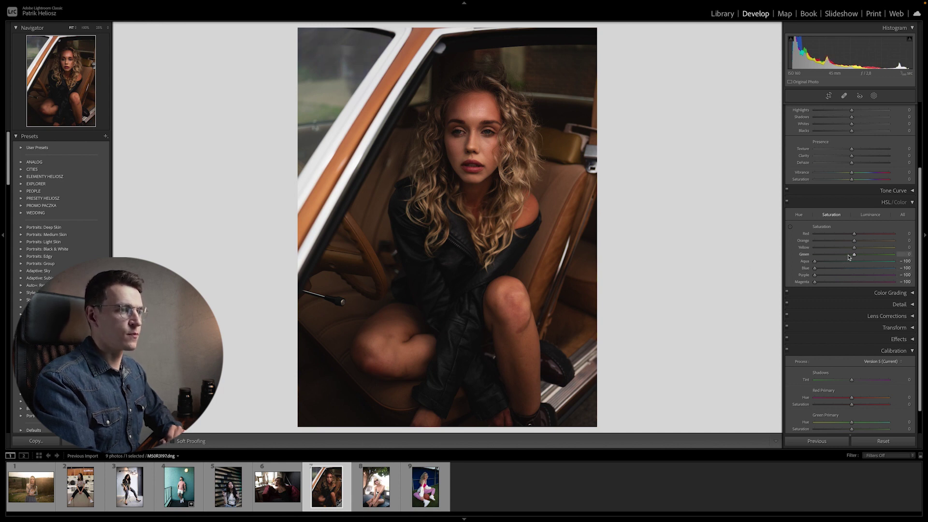
left_click(850, 248)
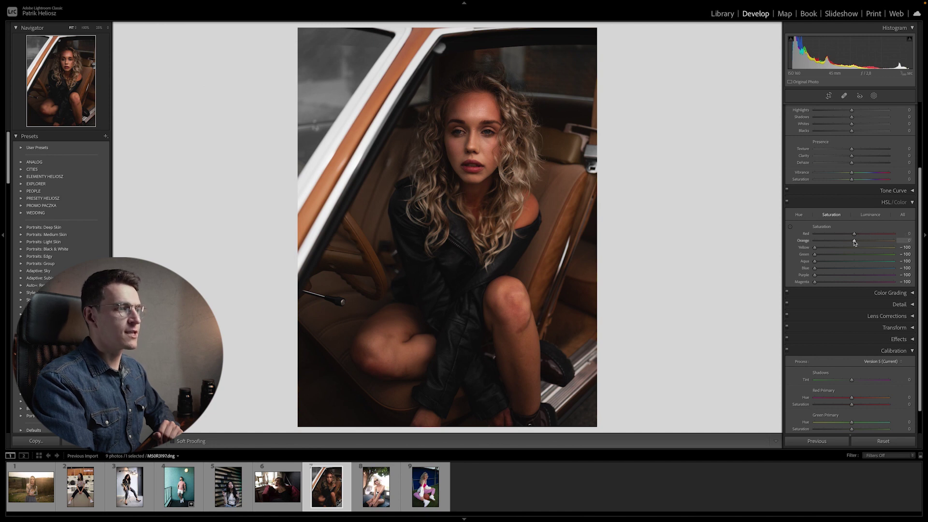
left_click_drag(854, 241, 828, 241)
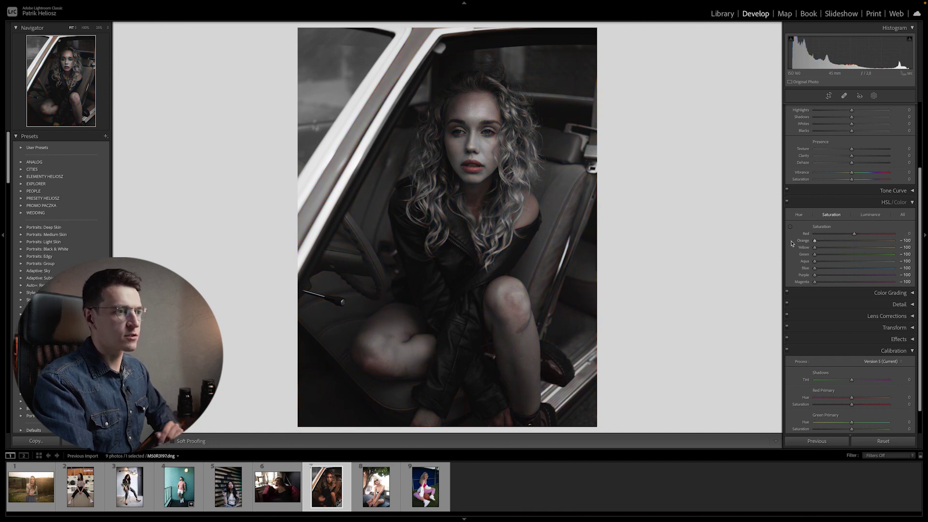
double_click(827, 241)
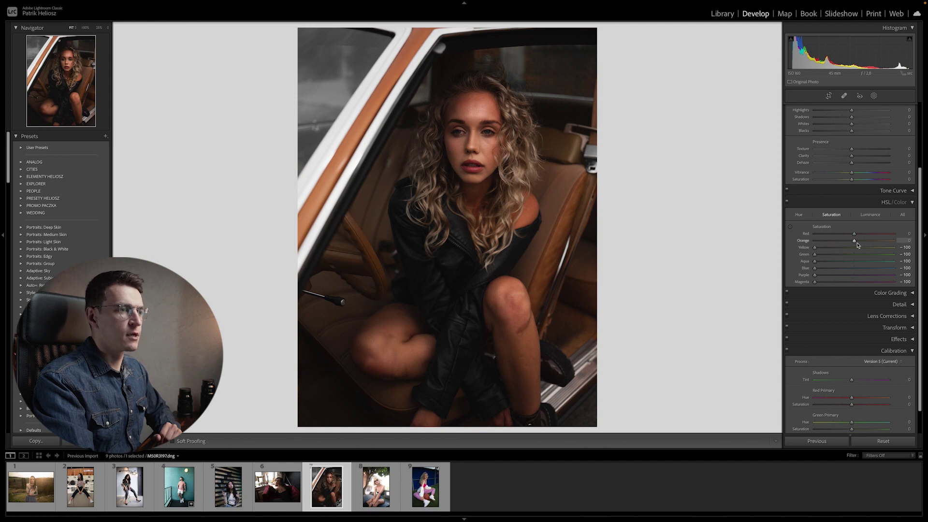
- Fully desaturate yellow and try darkening its luminance before returning it near zero
left_click(873, 216)
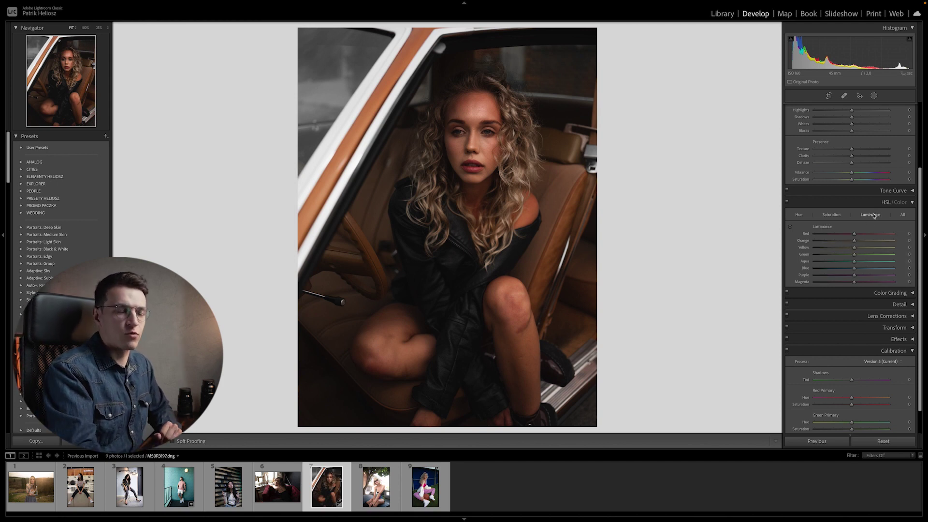
left_click(838, 216)
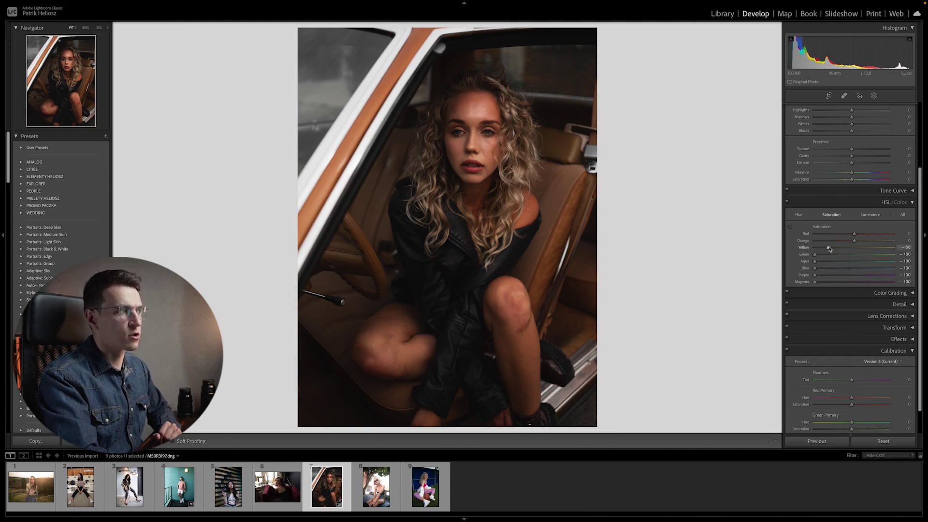
left_click_drag(862, 249, 777, 248)
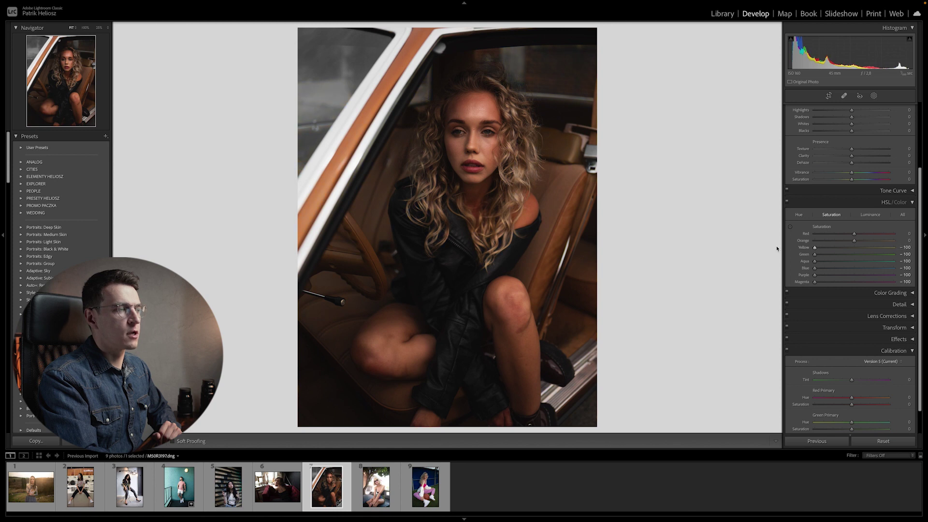
left_click(868, 217)
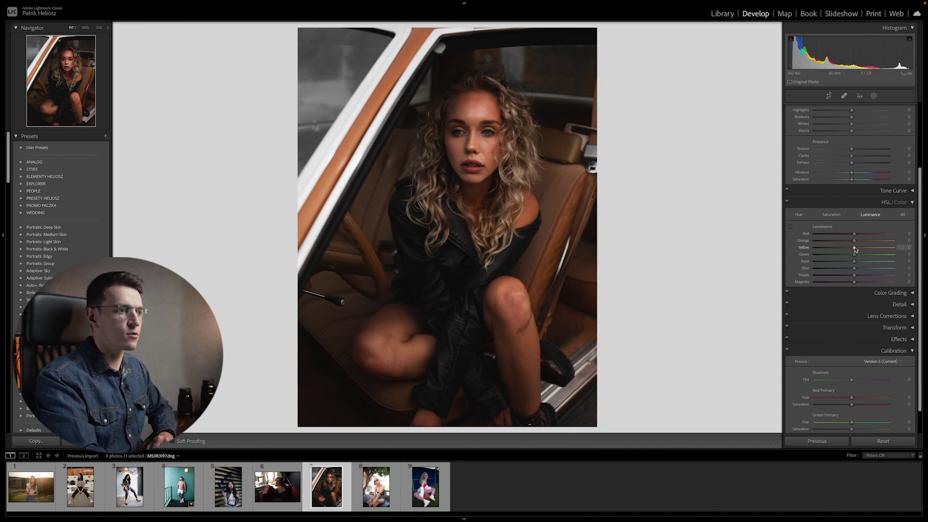
left_click_drag(855, 248, 787, 249)
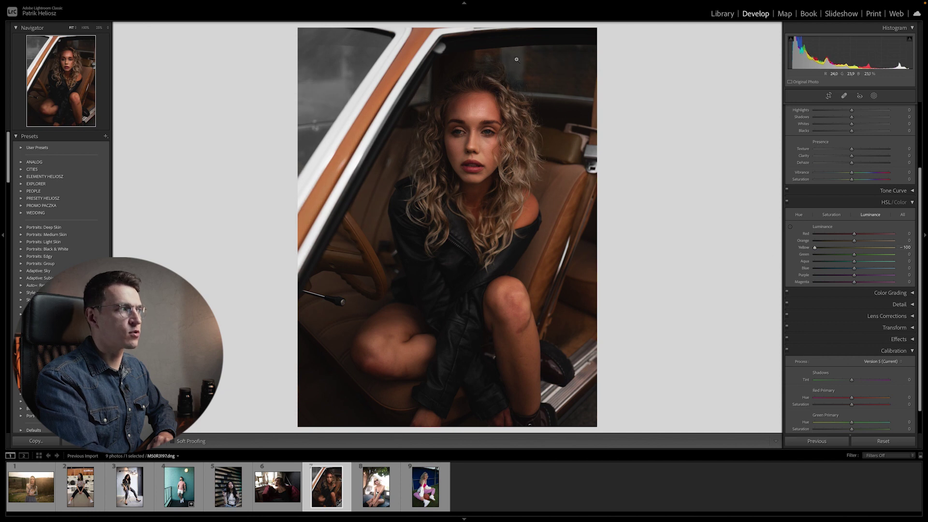
mouse_move(852, 247)
left_mouse_down()
mouse_move(817, 249)
mouse_move(802, 269)
mouse_move(813, 270)
mouse_move(780, 289)
left_mouse_up()
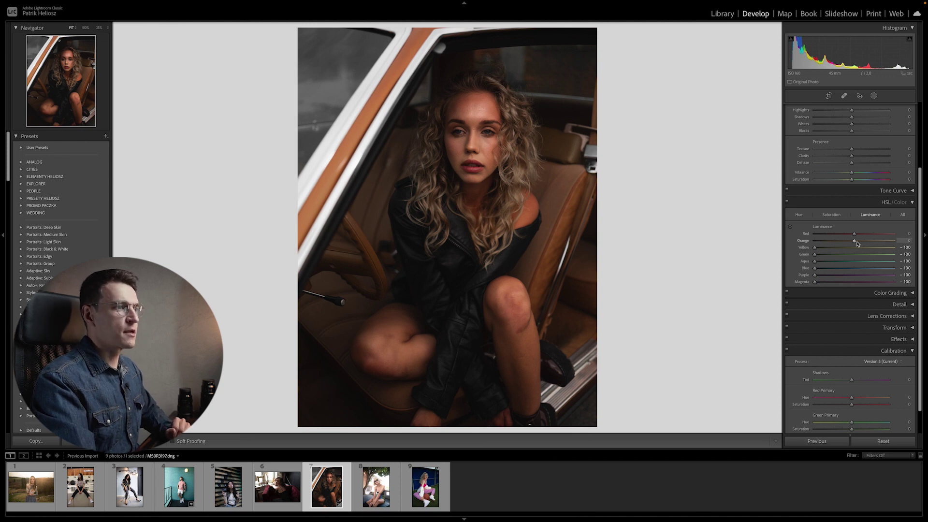
- Raise Orange luminance to +18 and Red luminance to +32
left_click_drag(855, 241, 861, 241)
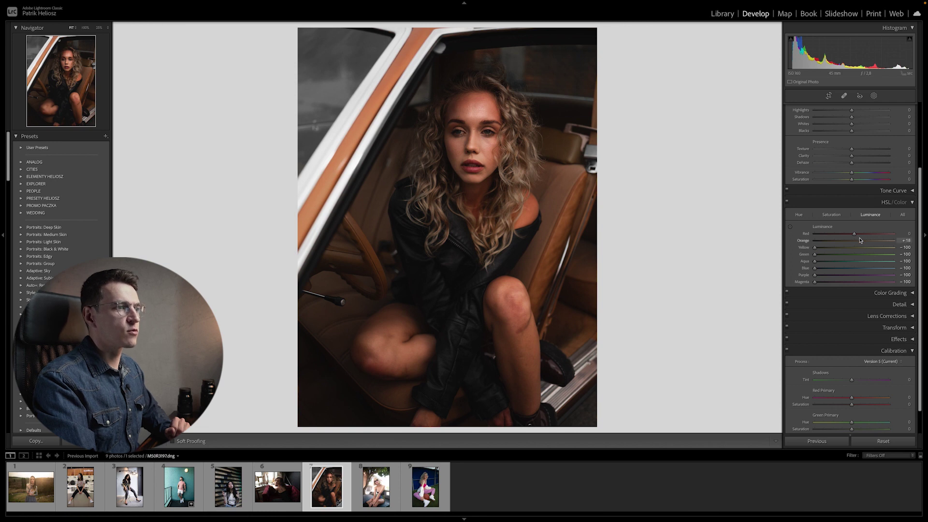
left_click_drag(854, 234, 871, 234)
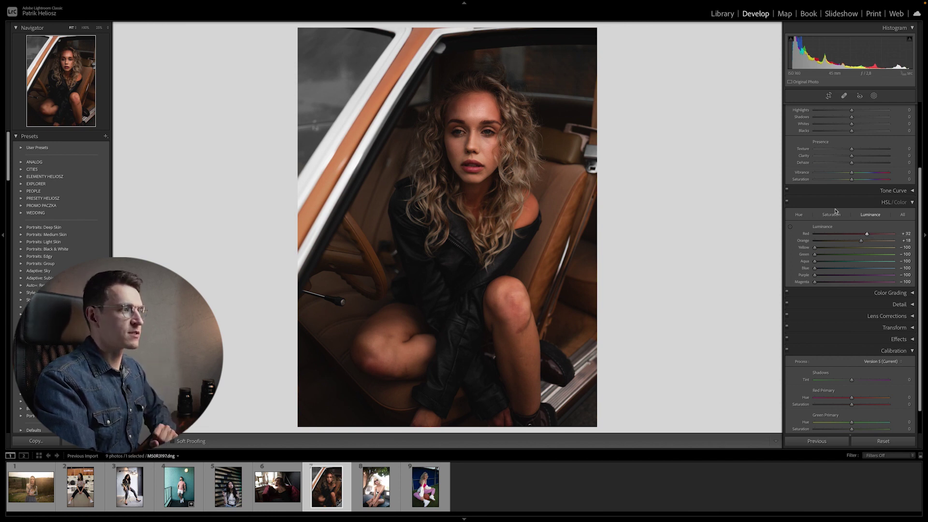
left_click(832, 215)
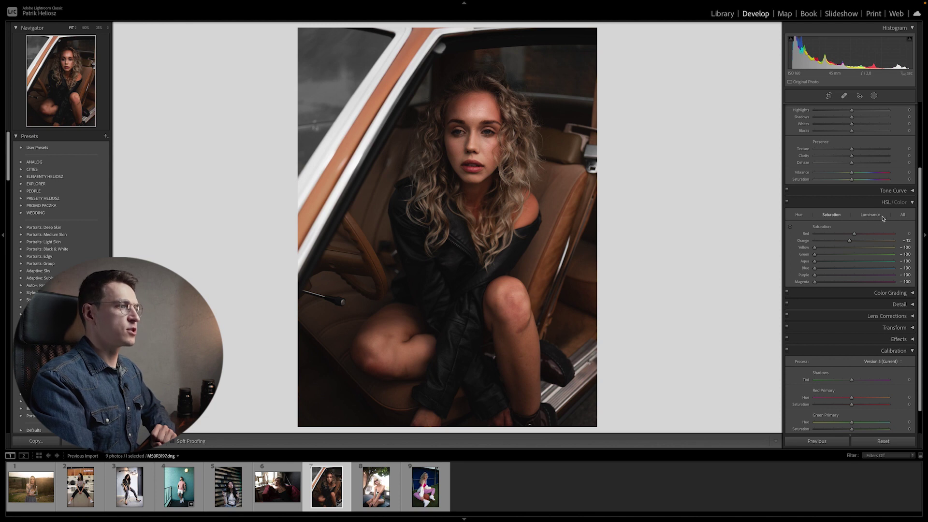
- Compare HSL off and on, collapse it, and show Color Grading's Highlights controls
left_click(787, 202)
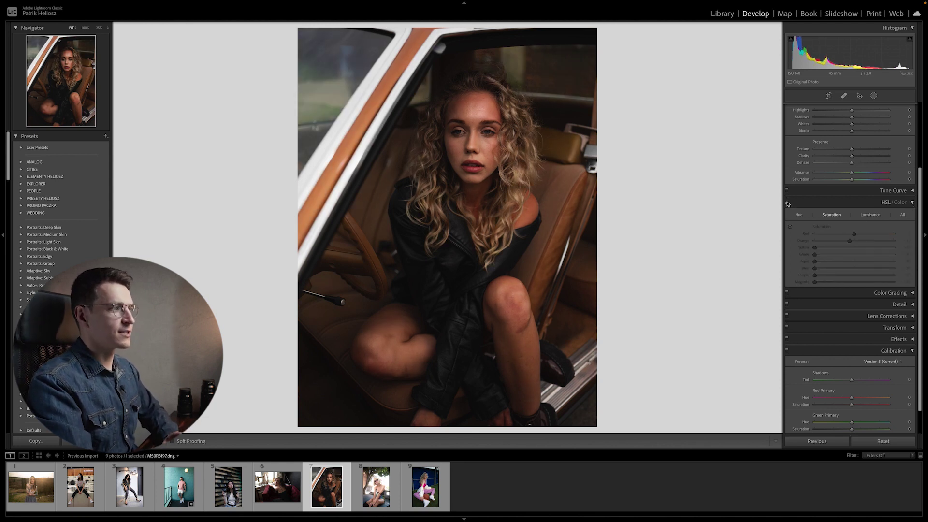
left_click(787, 203)
left_click(910, 203)
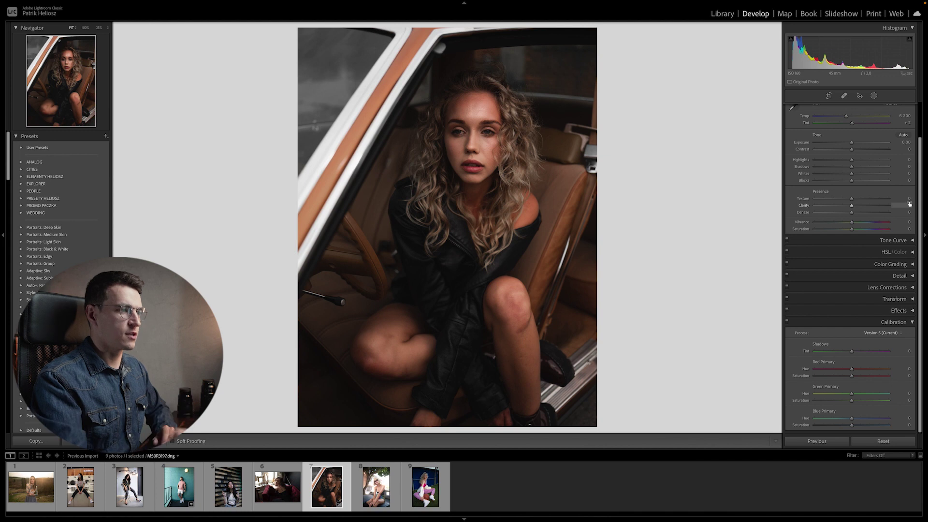
left_click(914, 242)
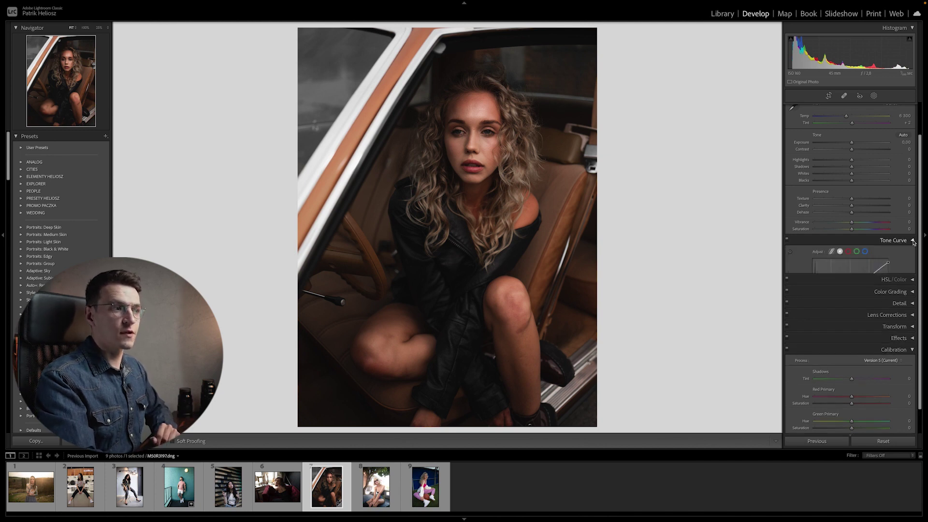
left_click(914, 241)
left_click(912, 253)
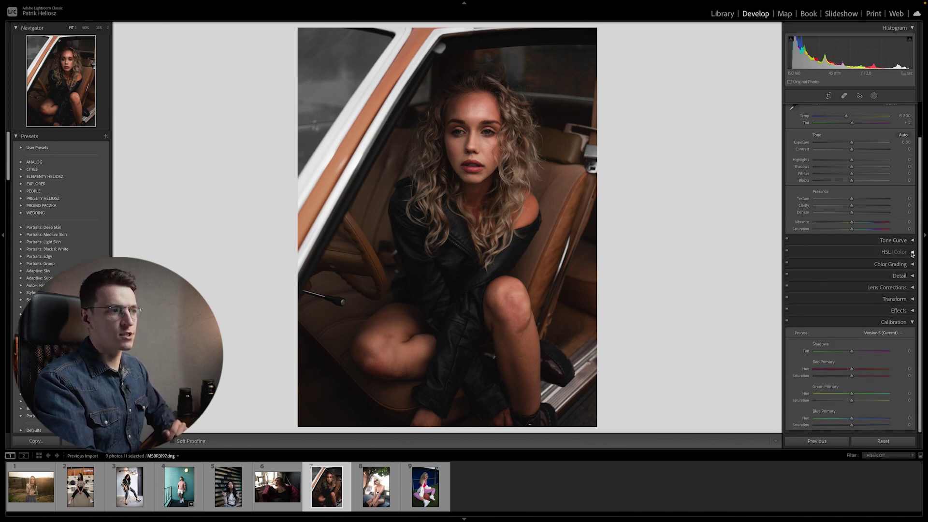
left_click(911, 266)
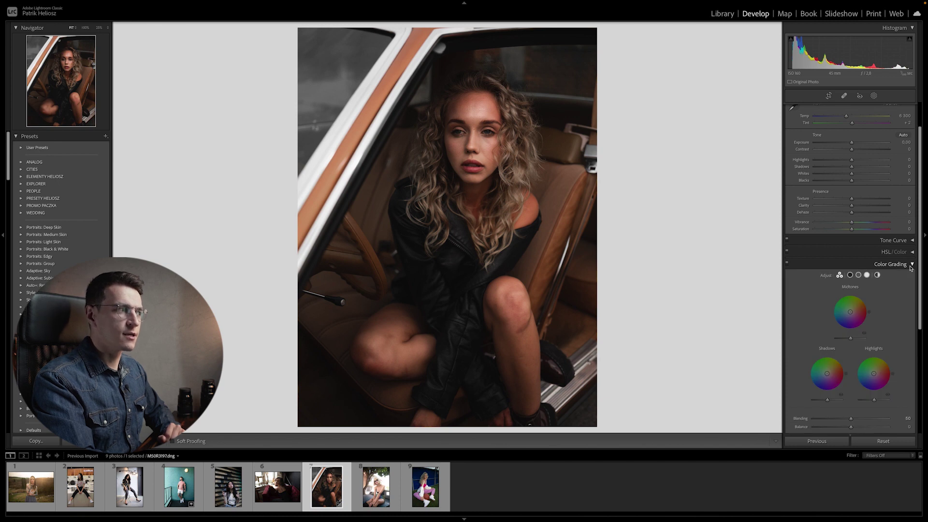
scroll(831, 259, "down", 4)
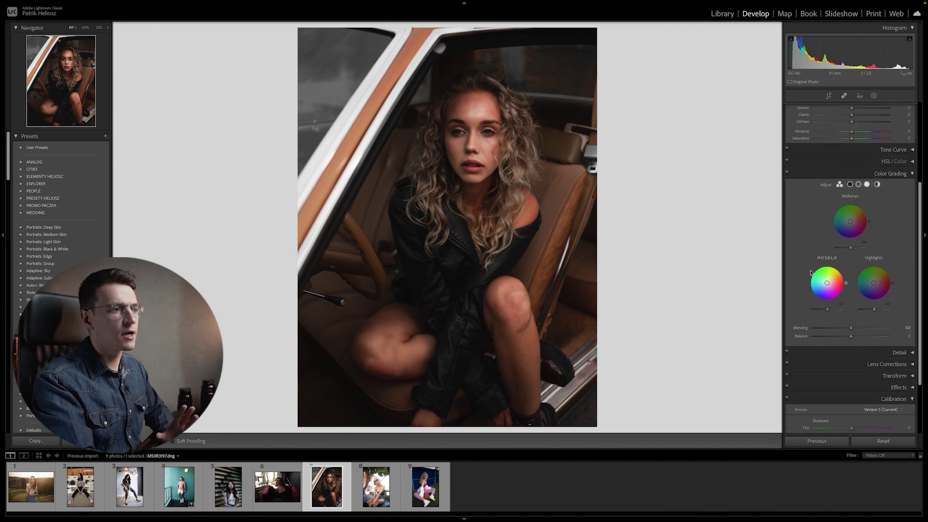
left_click(868, 184)
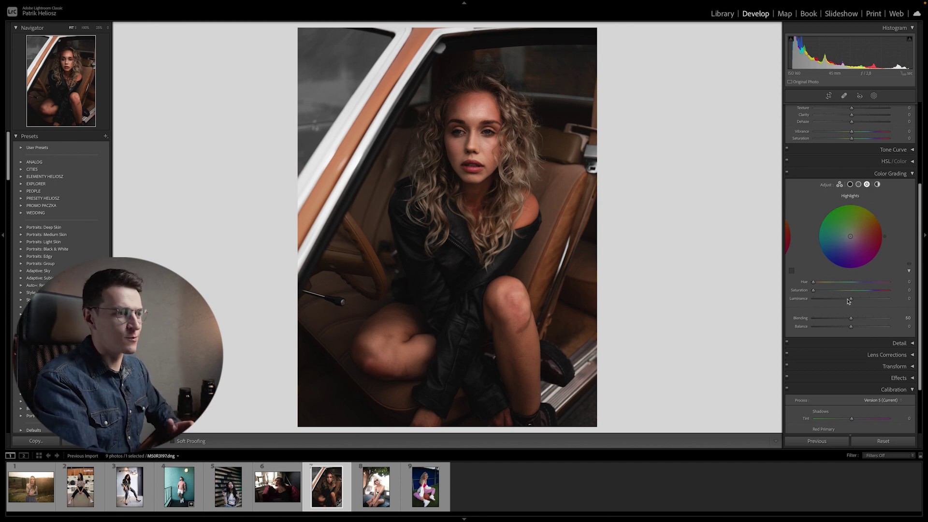
- Give the highlights a warm tint at hue 46, saturation 6, luminance +52
left_click(822, 291)
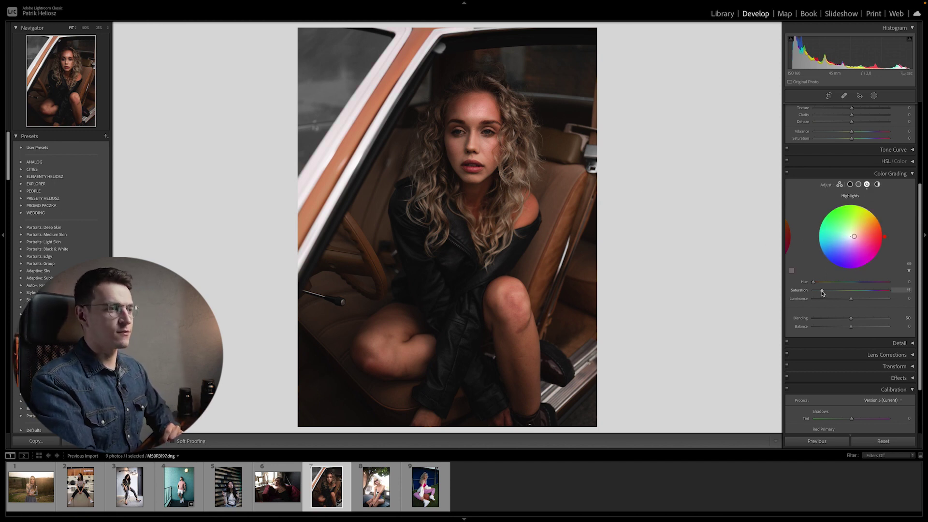
left_click_drag(820, 291, 891, 291)
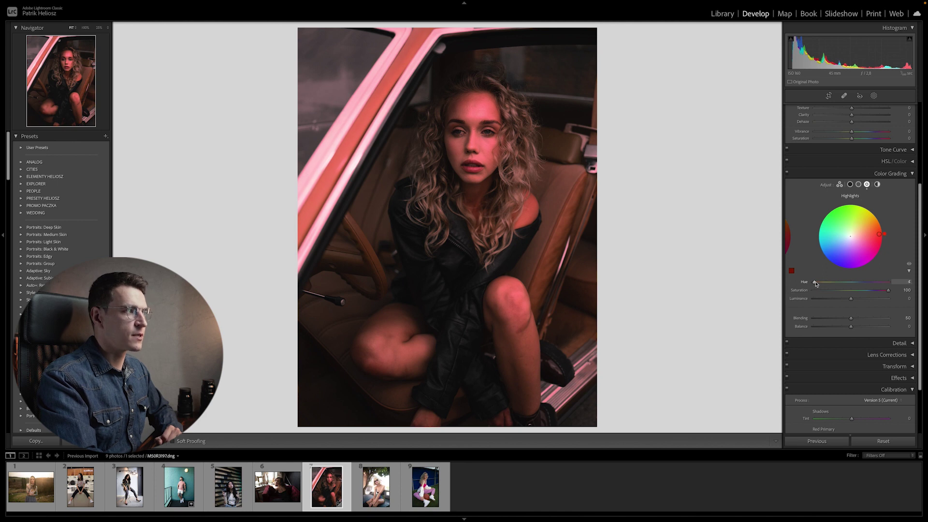
left_click_drag(814, 283, 823, 283)
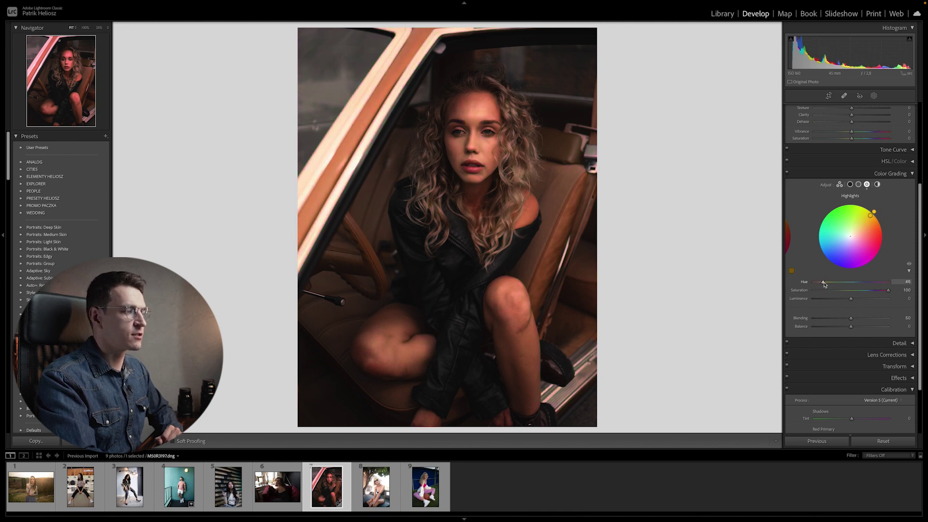
mouse_move(888, 290)
left_mouse_down()
mouse_move(819, 290)
mouse_move(871, 298)
left_mouse_up()
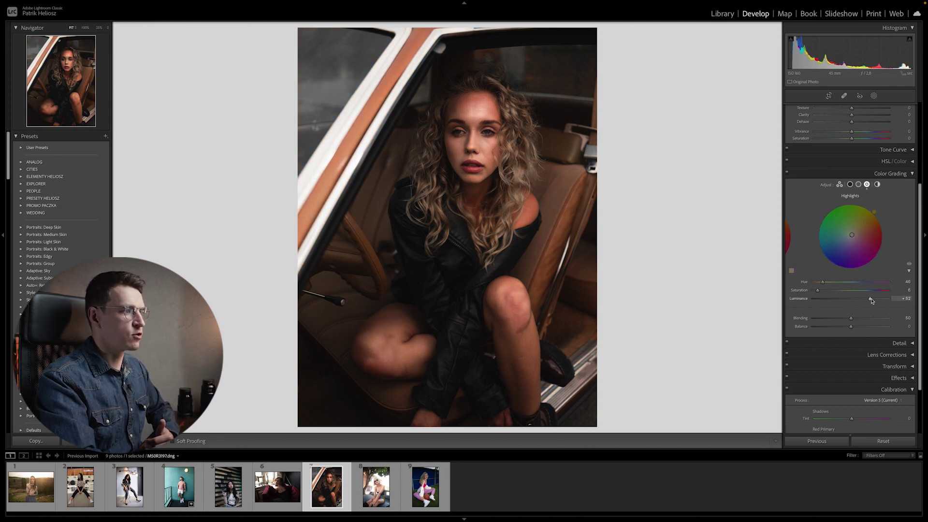
left_click(787, 173)
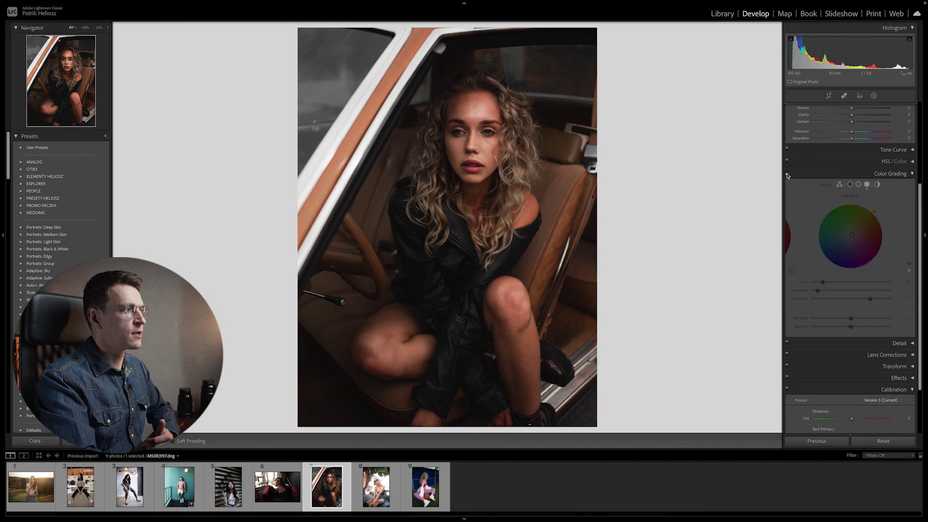
left_click(786, 173)
left_click(786, 173)
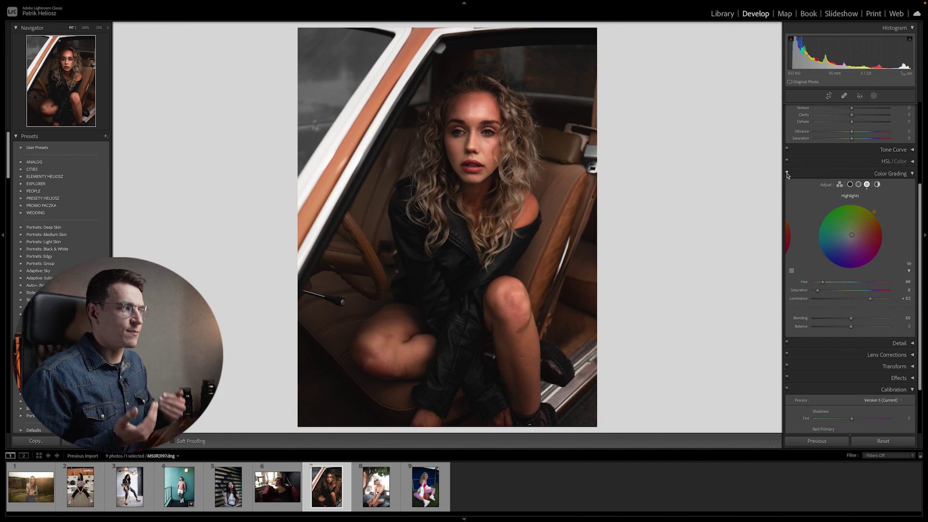
left_click(786, 173)
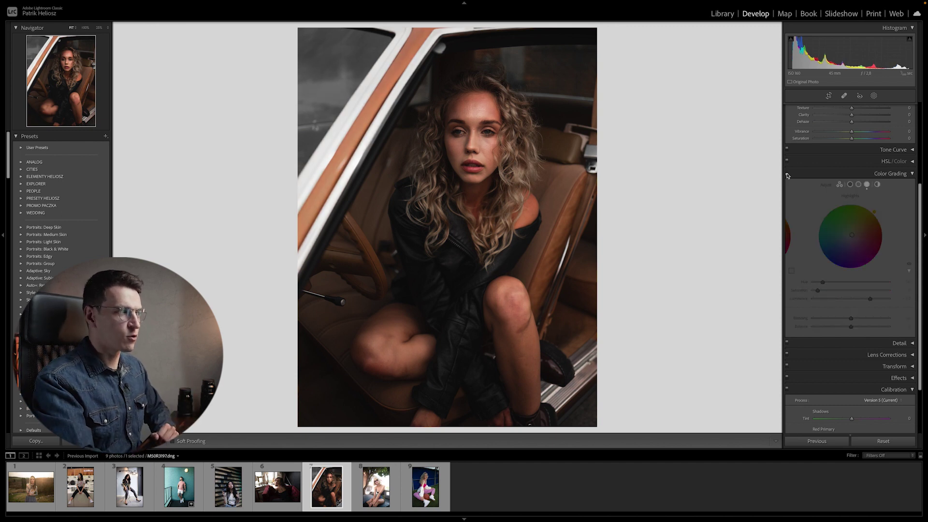
left_click(787, 173)
left_click(787, 173)
left_click(787, 173)
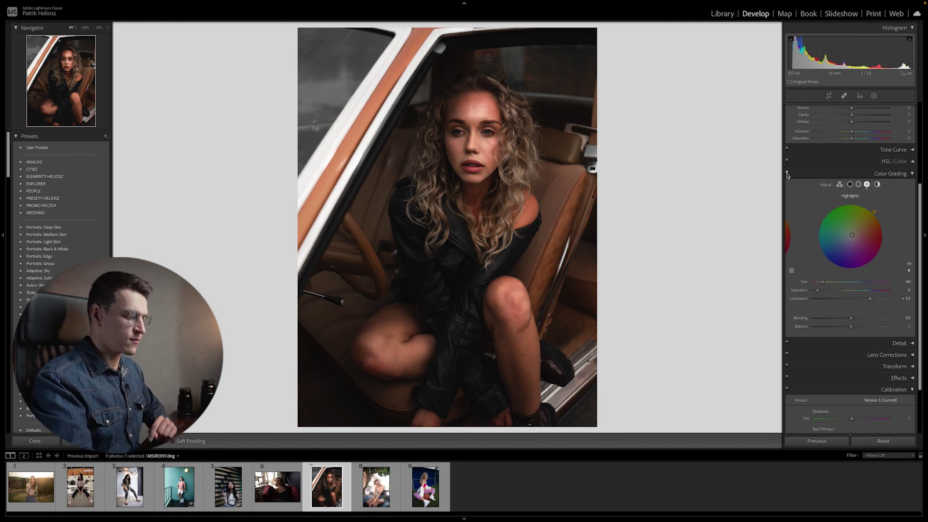
key("backslash")
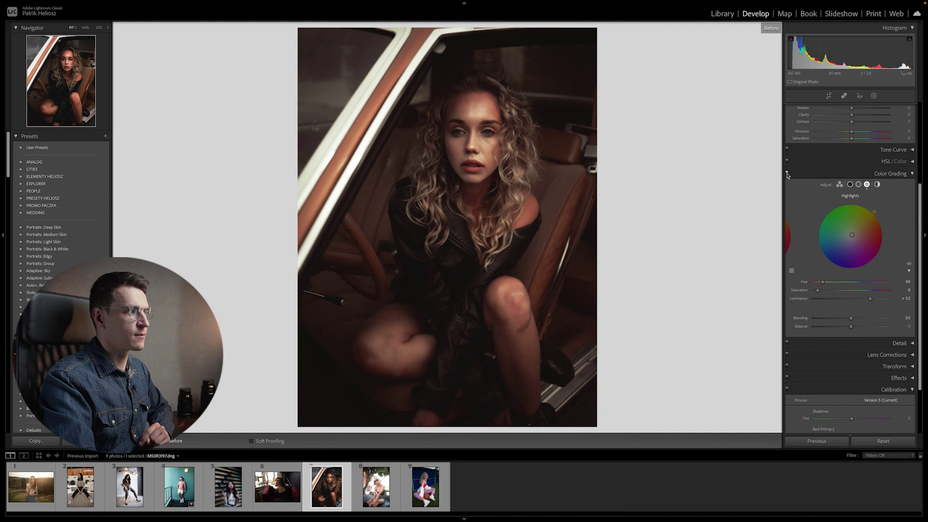
key("backslash")
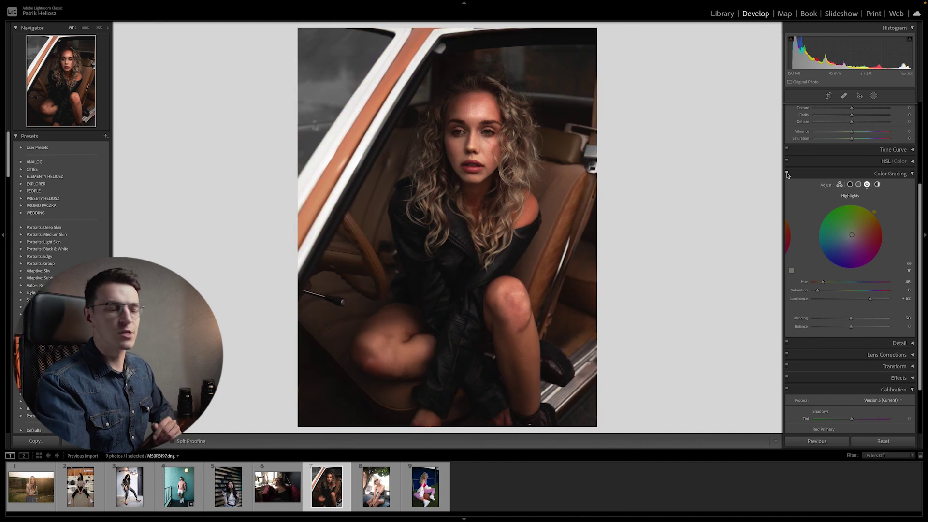
- Add a post-crop vignette, trying -100 before settling on Amount -18, then collapse Effects
left_click(908, 175)
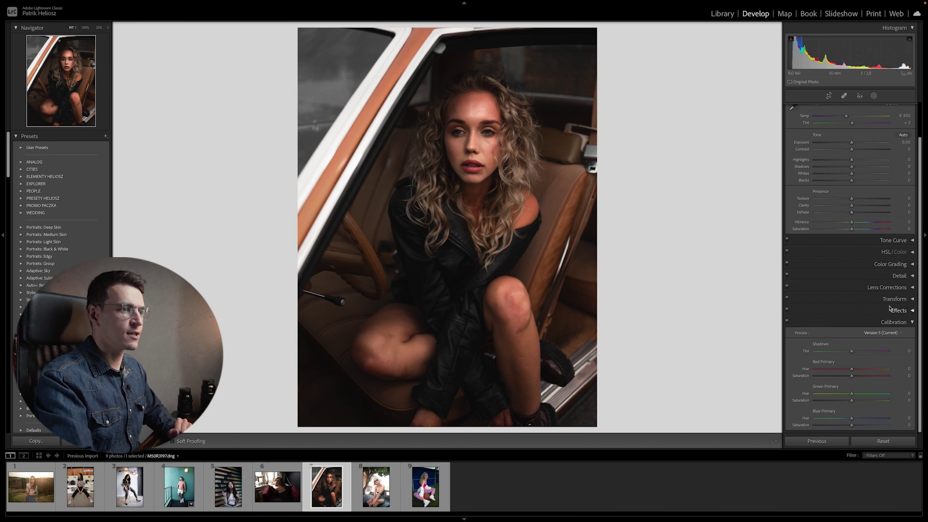
left_click(901, 311)
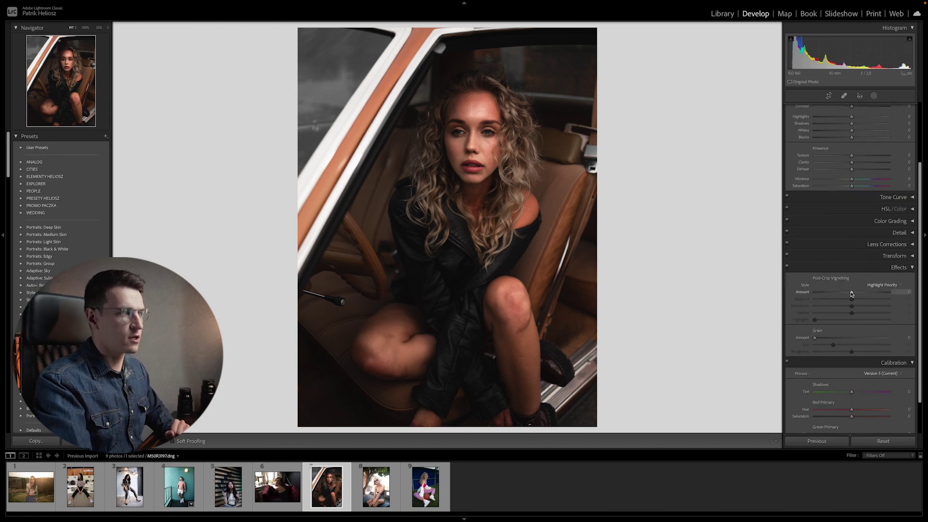
left_click_drag(851, 292, 815, 293)
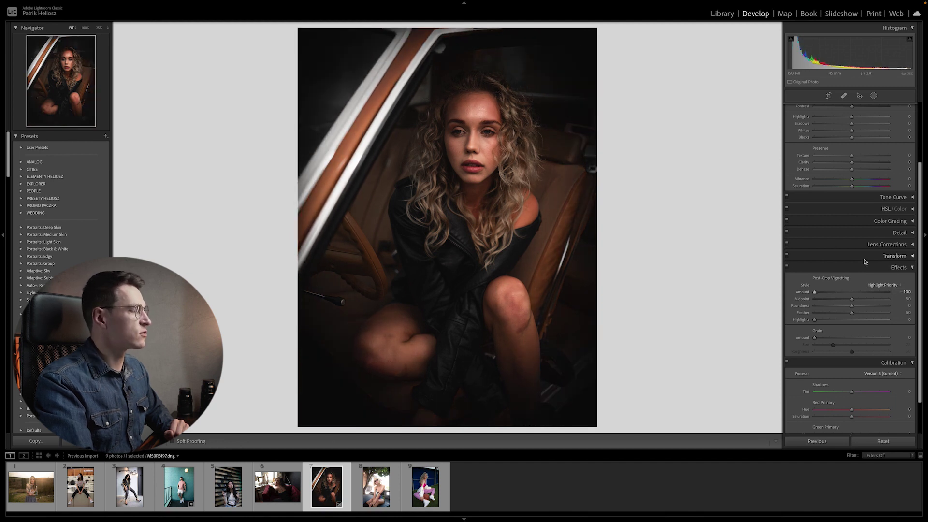
left_click(845, 293)
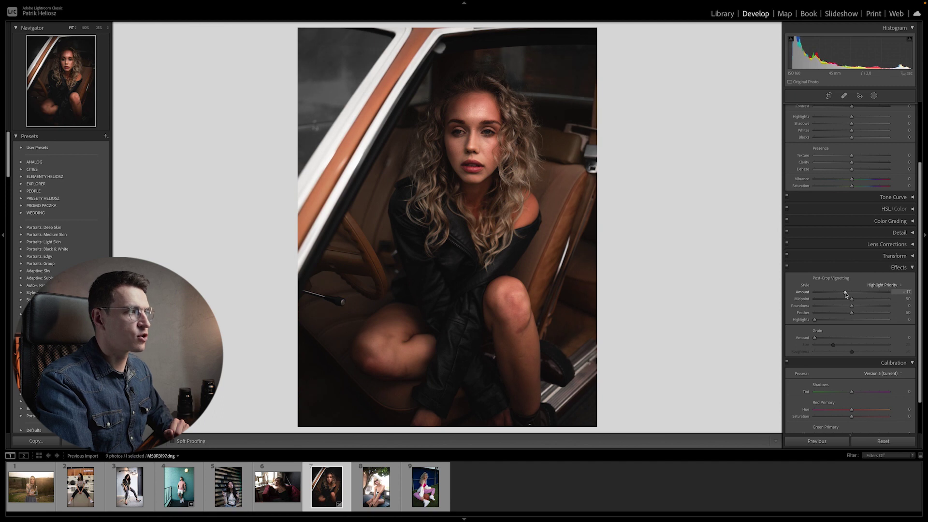
left_click_drag(846, 294, 845, 294)
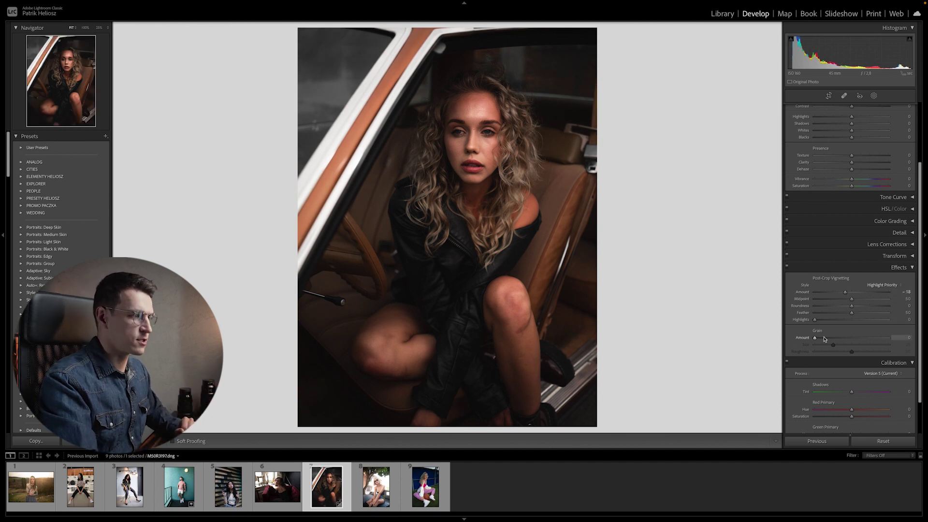
left_click(911, 268)
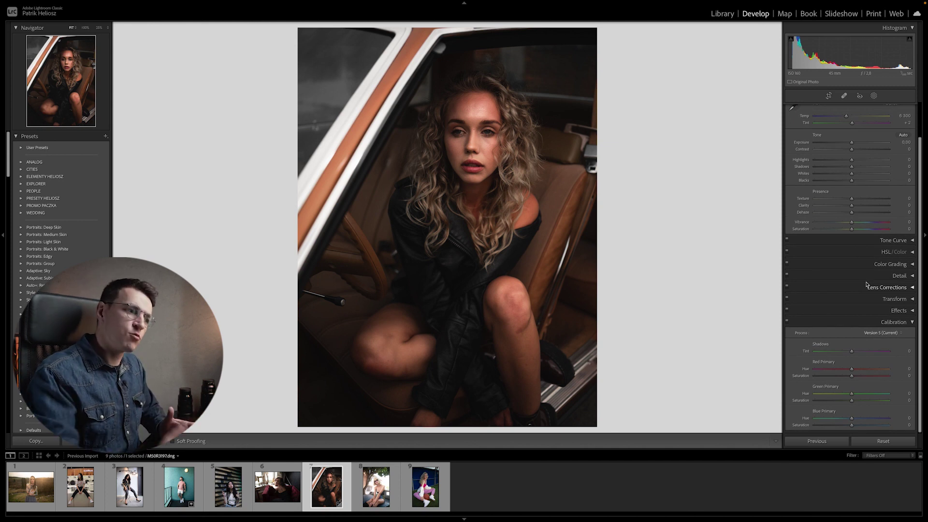
- Tweak calibration primaries: reset Red hue to 0 and cool with Green and Blue shifts
left_click_drag(851, 370, 822, 370)
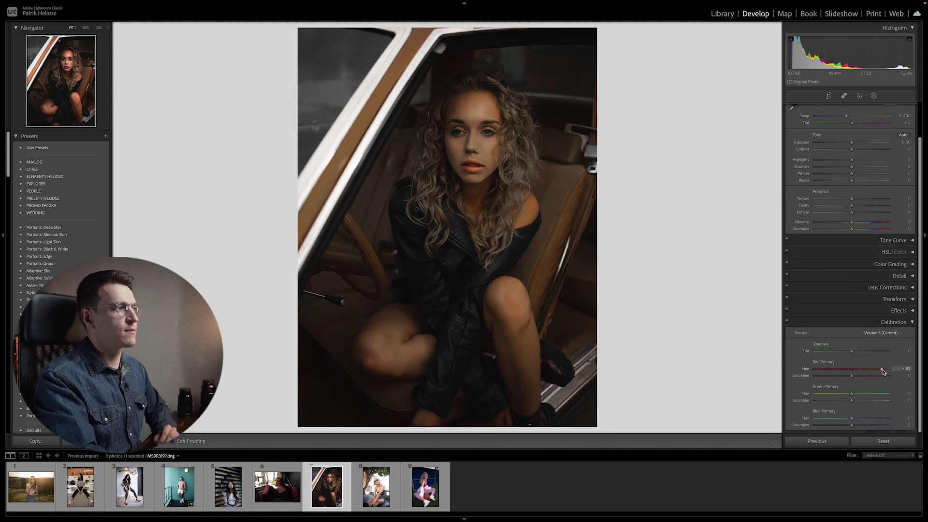
double_click(830, 369)
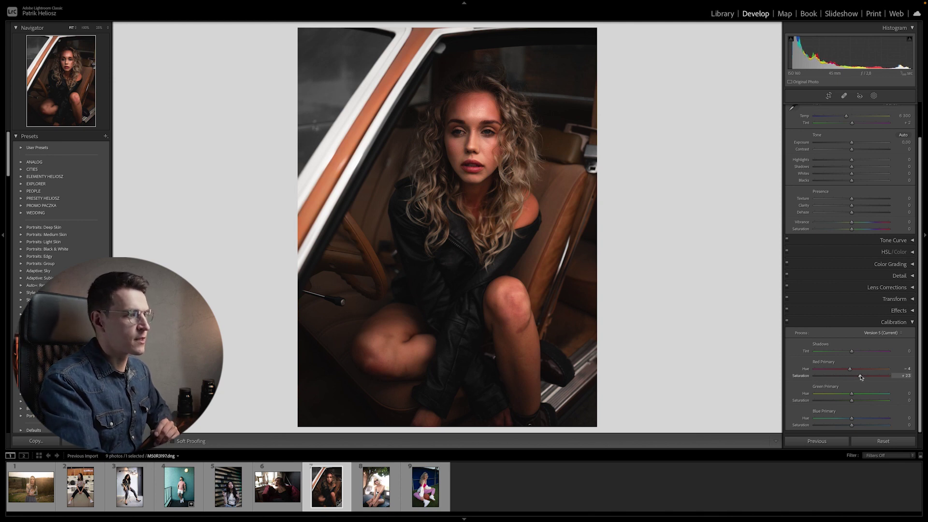
left_click_drag(863, 394, 842, 401)
left_click_drag(852, 425, 849, 425)
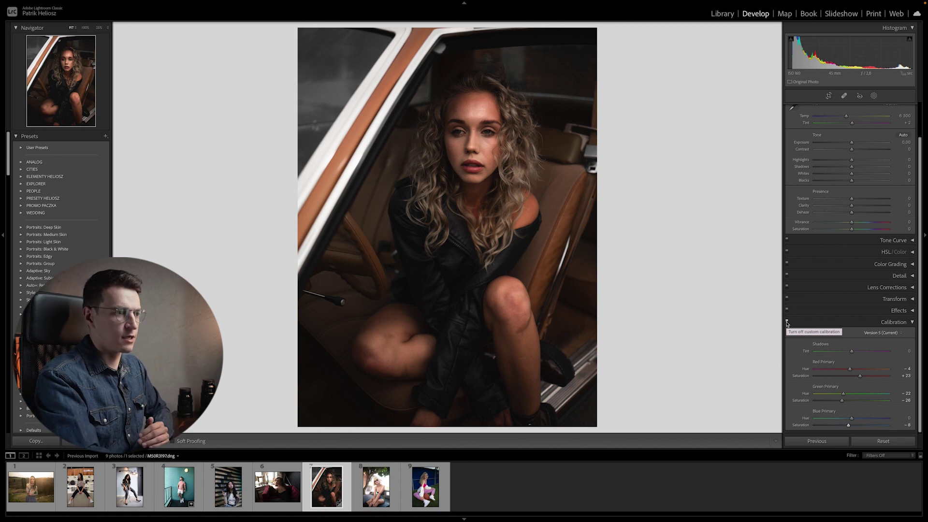
- Compare calibration off and on twice, leave it on, and collapse Calibration
left_click(787, 321)
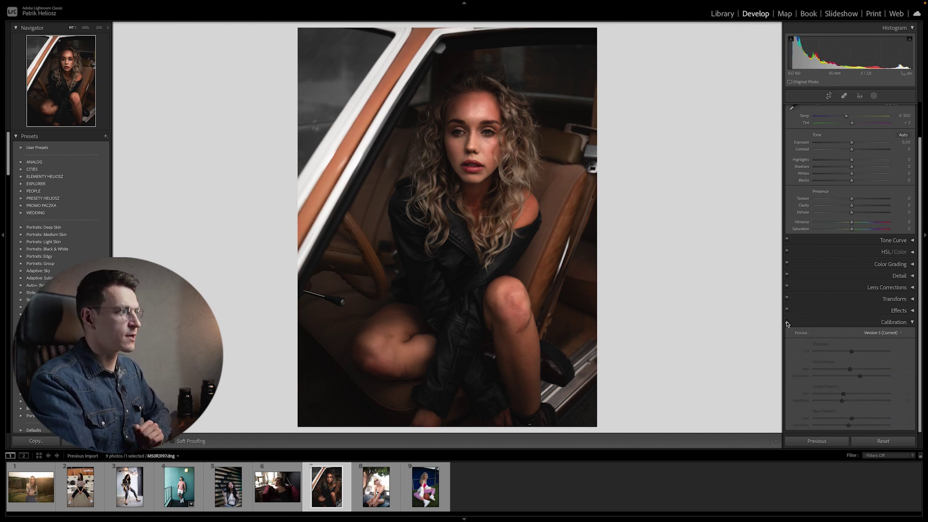
left_click(786, 322)
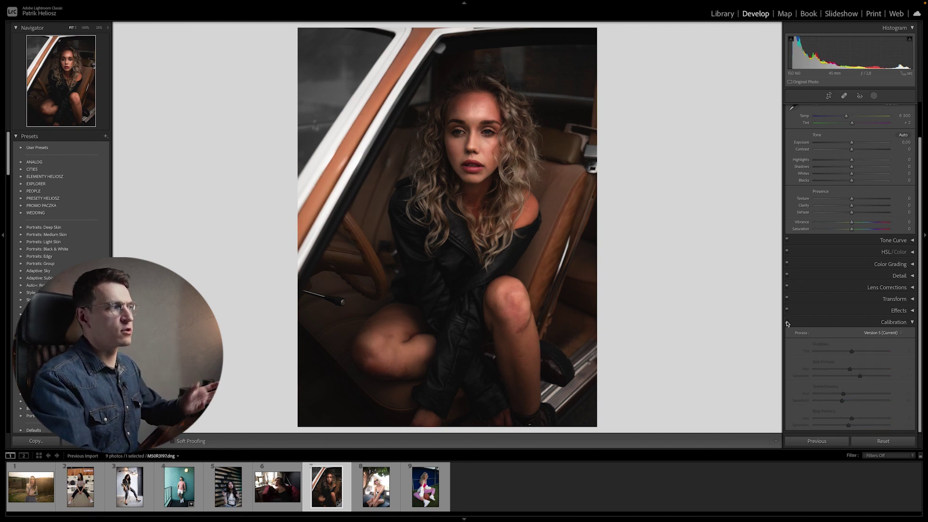
left_click(787, 323)
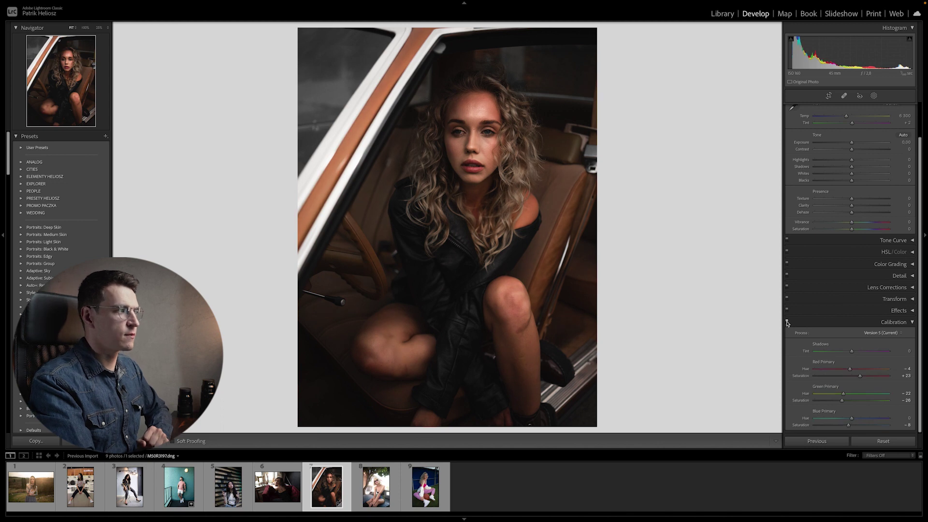
left_click(787, 323)
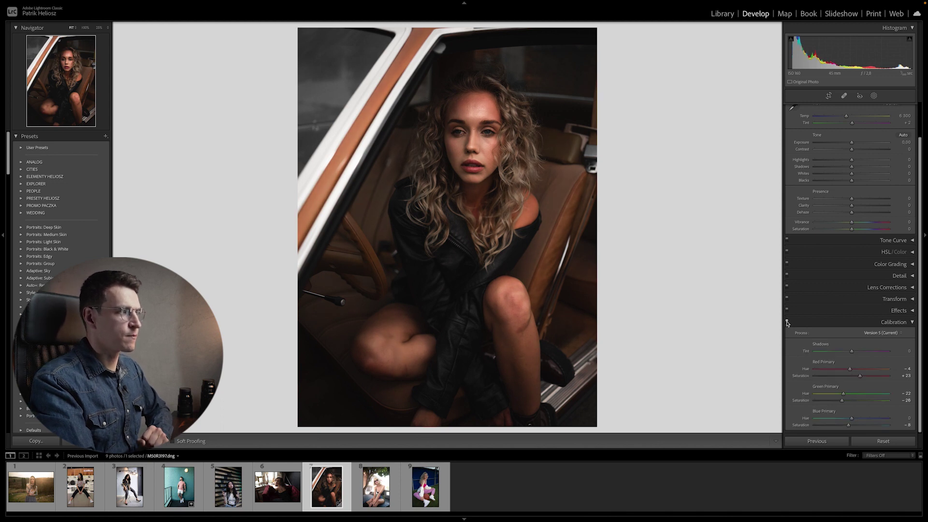
left_click(905, 322)
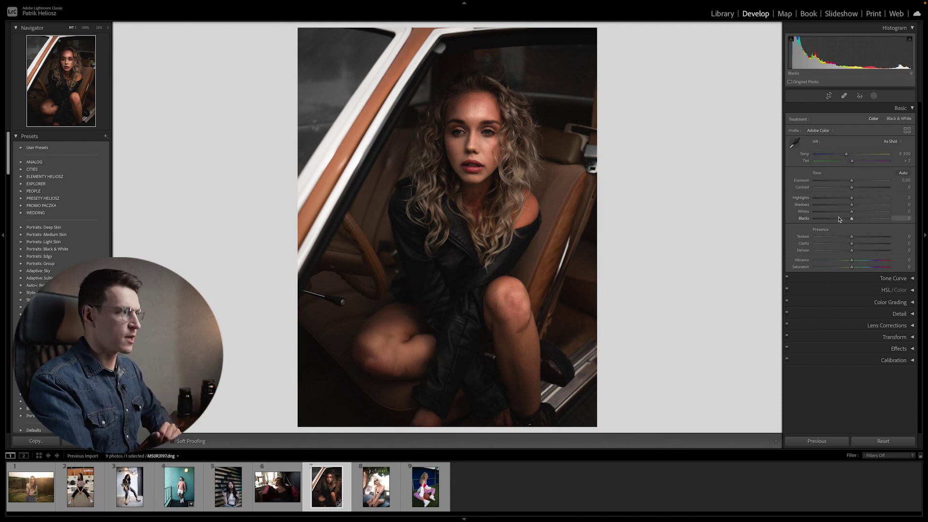
- Save the current settings as a new develop preset dark_1 in User Presets
left_click(105, 136)
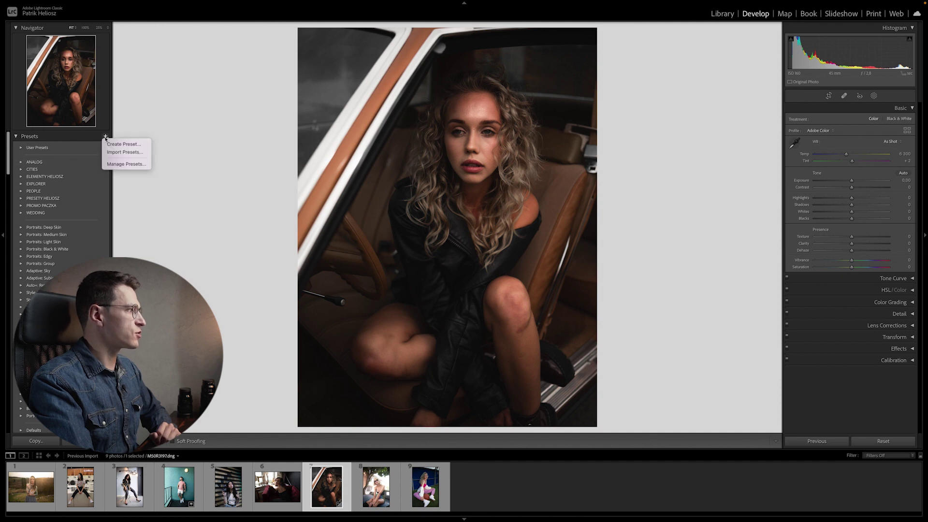
left_click(116, 143)
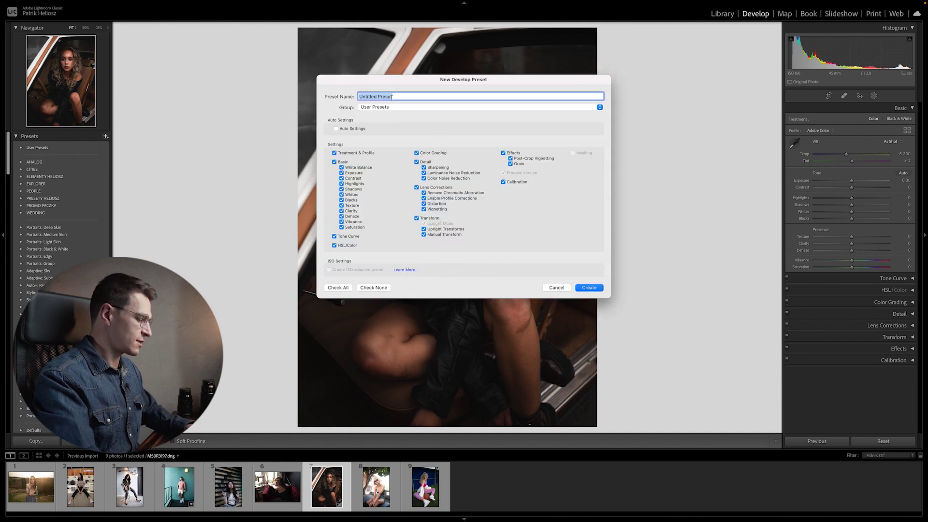
type("black")
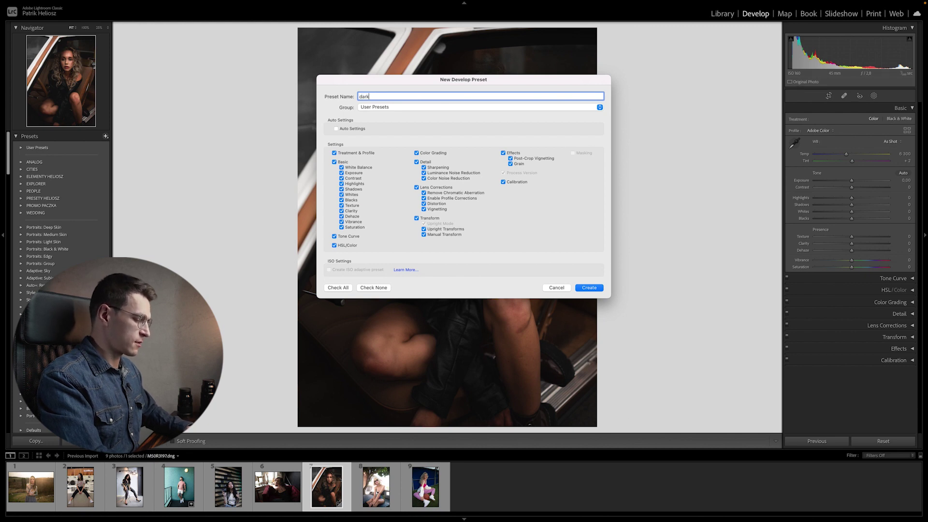
type("_1")
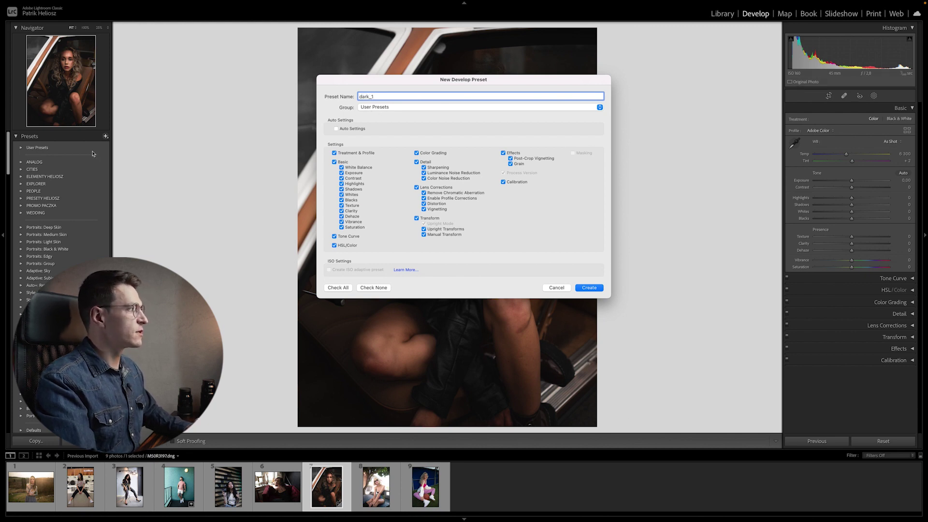
left_click(590, 289)
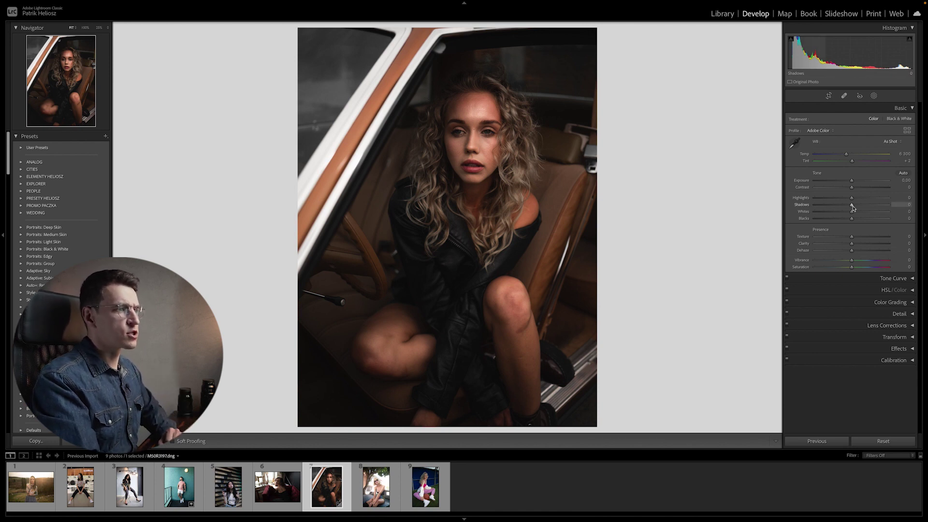
- Set Highlights to +12 in the Basic panel and reset Blacks to 0
mouse_move(856, 207)
left_mouse_down()
mouse_move(862, 198)
mouse_move(840, 205)
mouse_move(851, 212)
mouse_move(839, 221)
left_mouse_up()
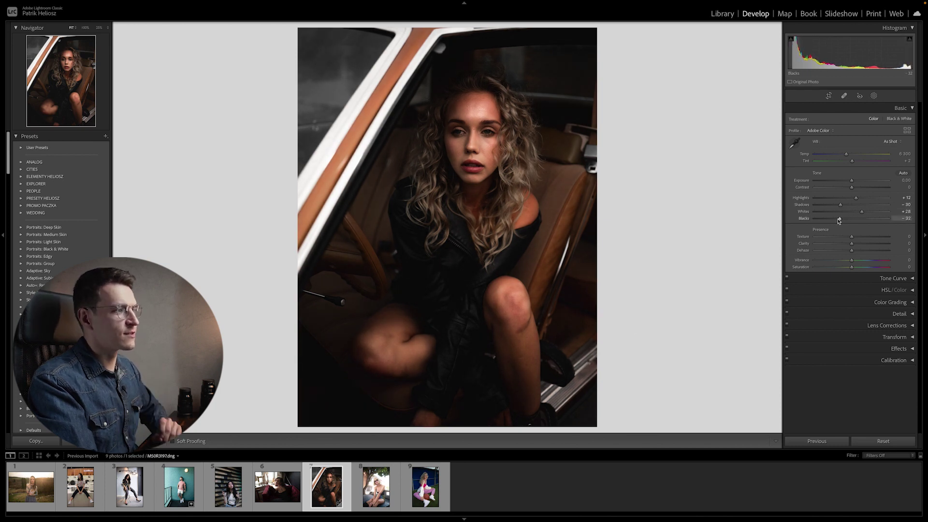
double_click(842, 221)
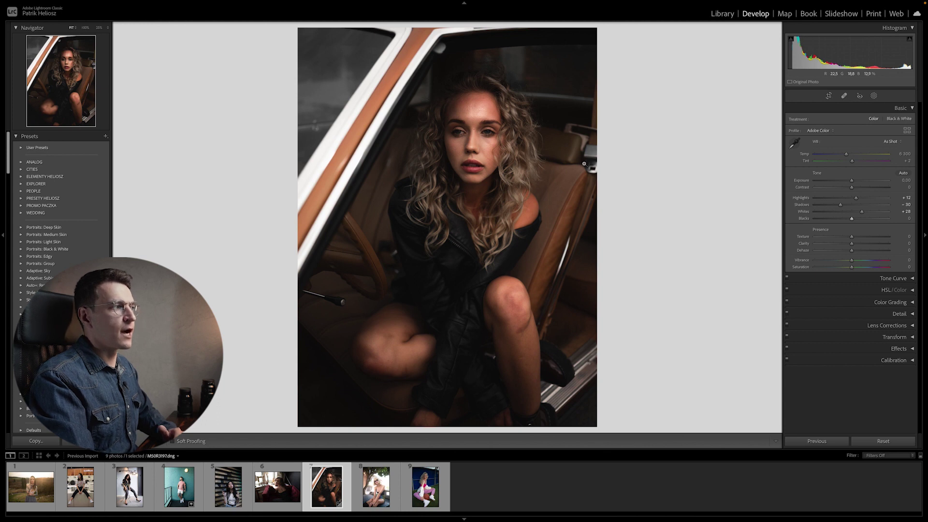
left_click(912, 290)
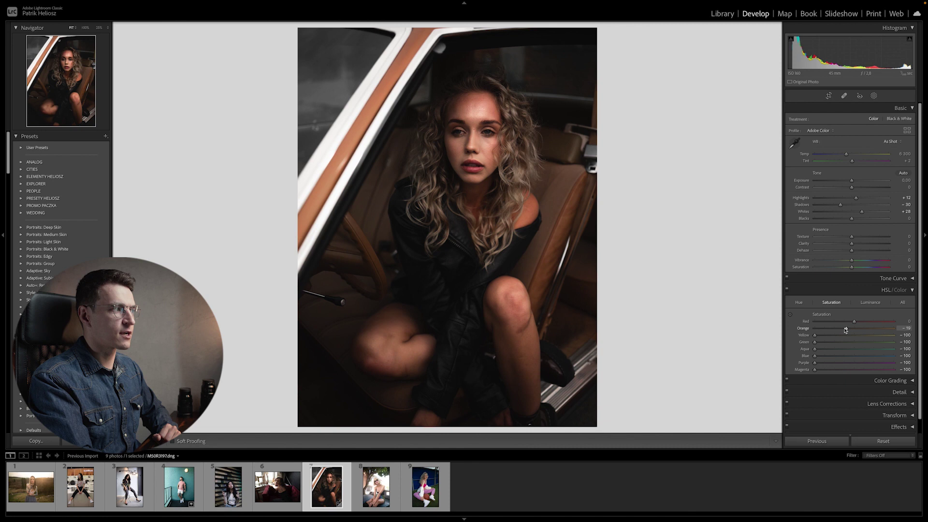
left_click_drag(826, 330, 815, 330)
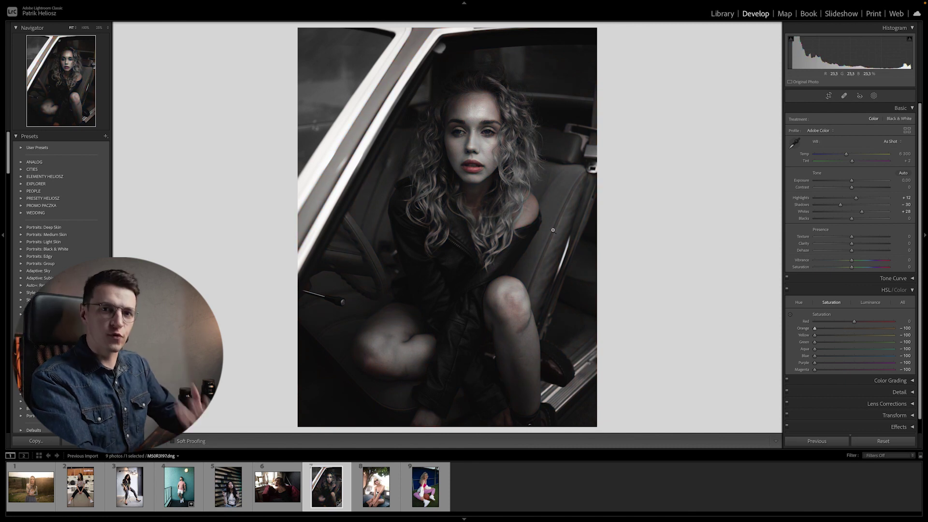
key("ctrl+z")
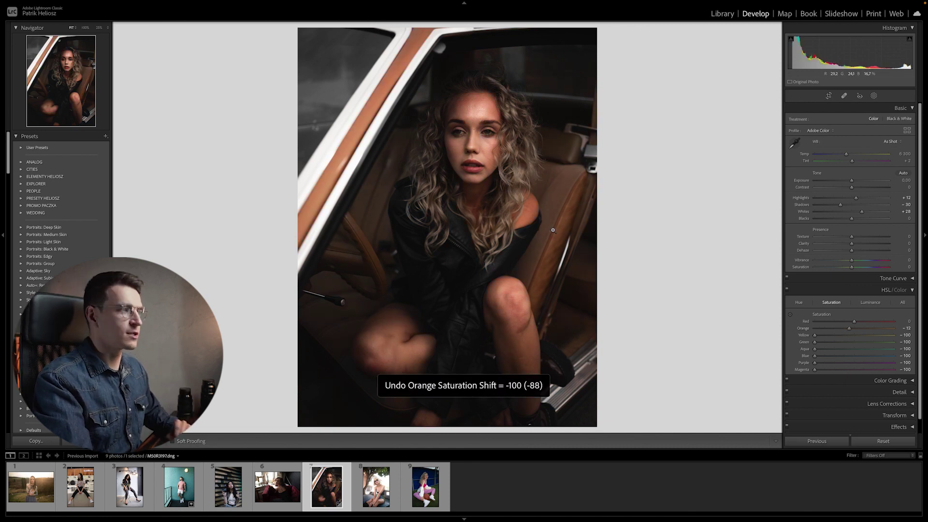
left_click(913, 291)
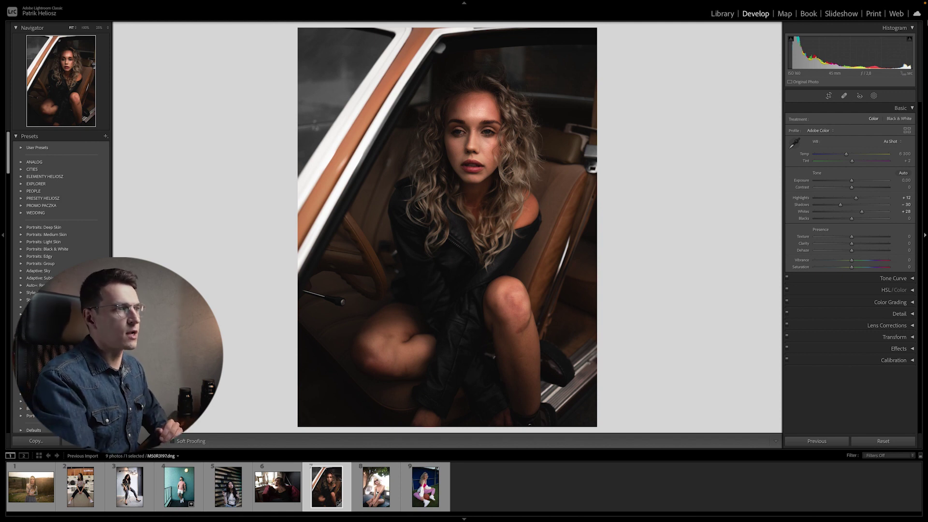
- Create a Select Subject mask and invert it so it covers the background
left_click(874, 95)
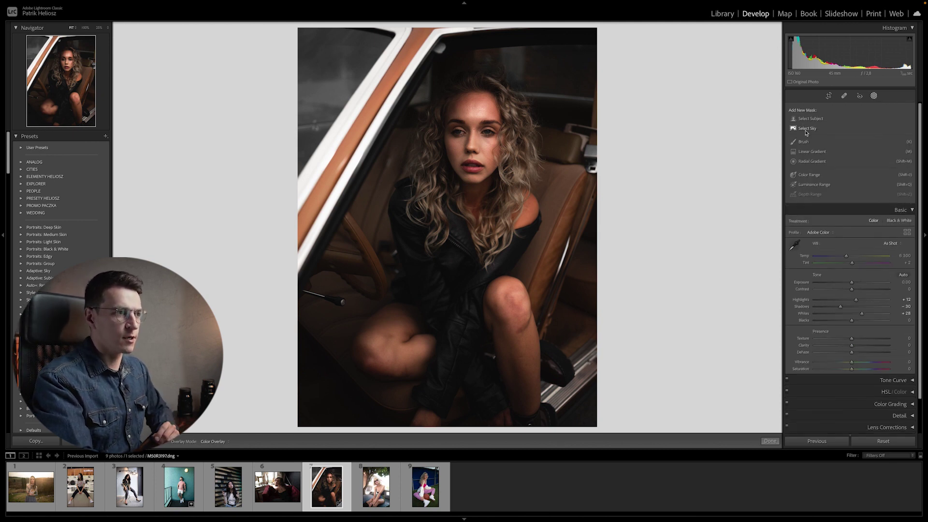
left_click(810, 119)
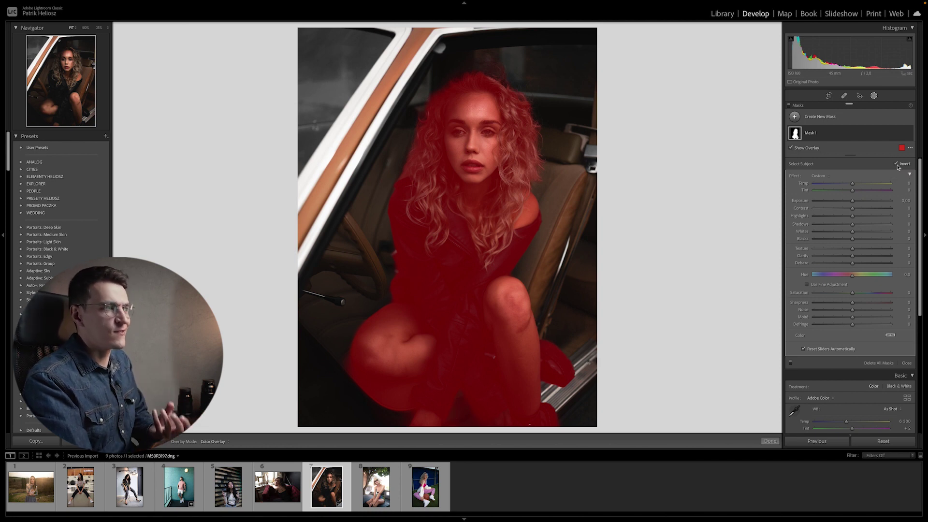
left_click(896, 164)
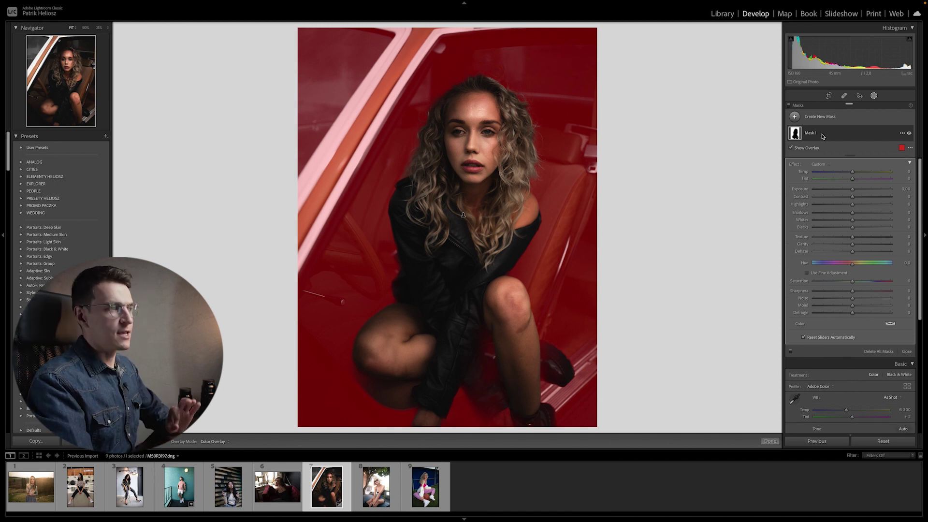
- Add brush strokes to the mask over the shadows below and between her knees
left_click(823, 155)
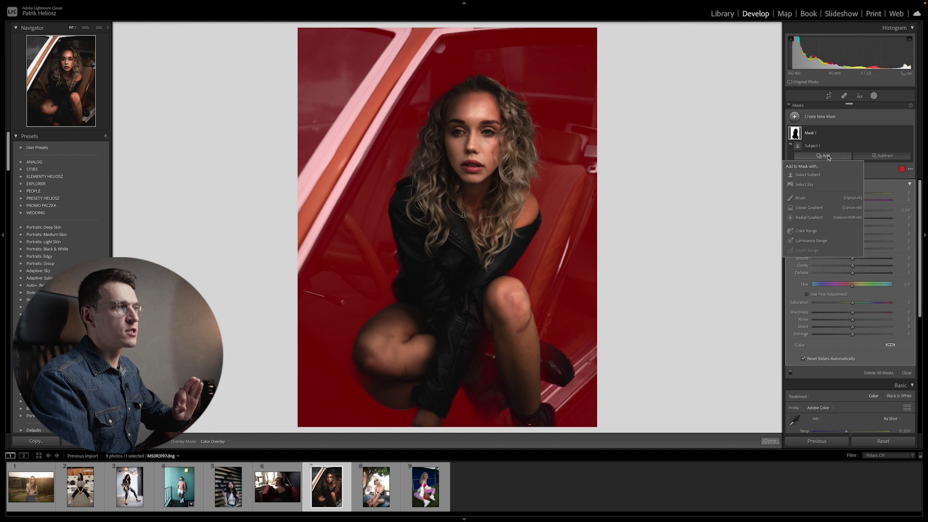
left_click(809, 199)
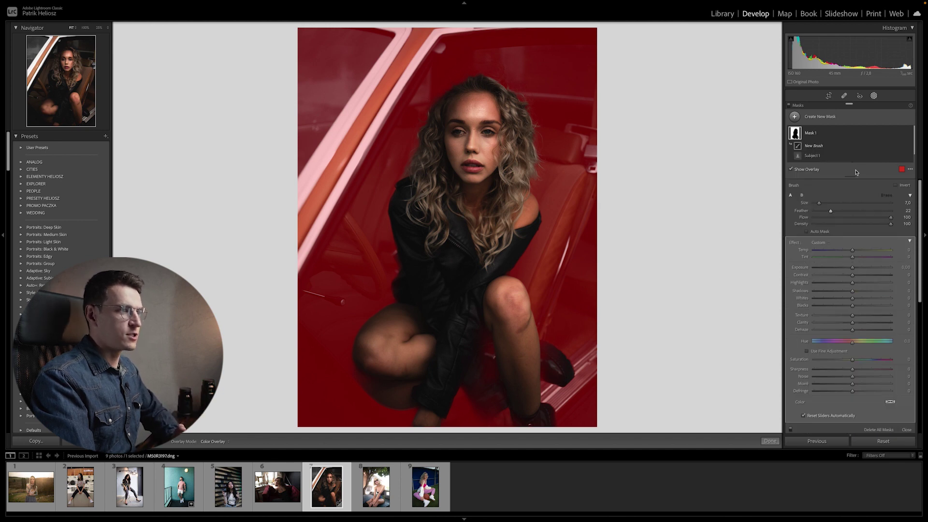
left_click_drag(366, 389, 382, 390)
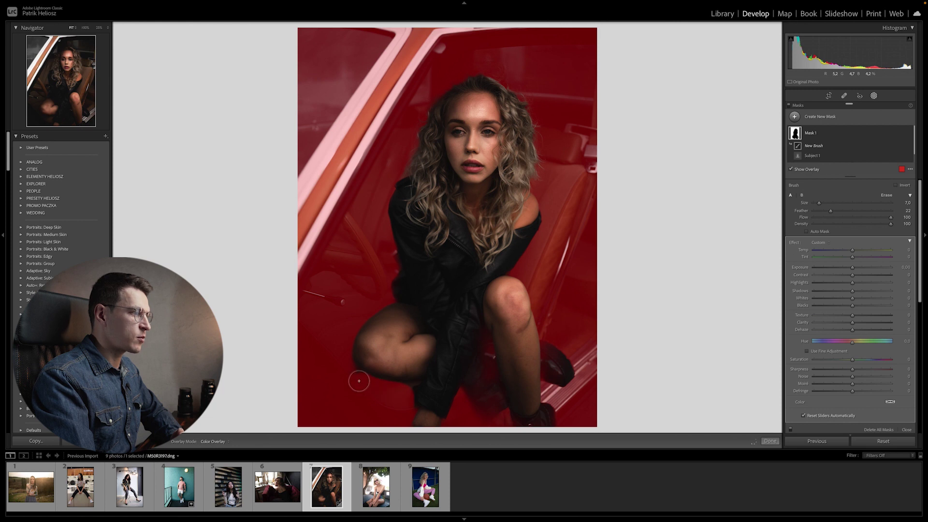
left_click_drag(471, 393, 495, 406)
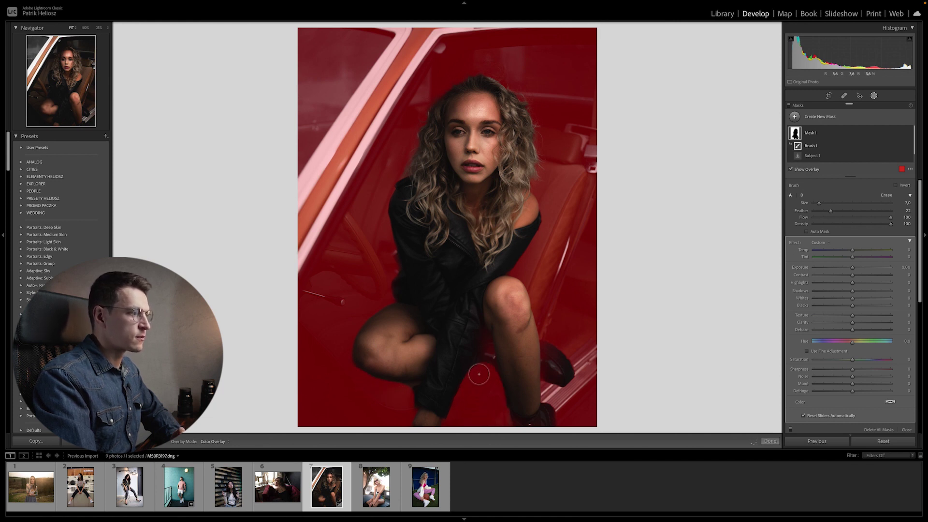
left_click_drag(494, 401, 520, 415)
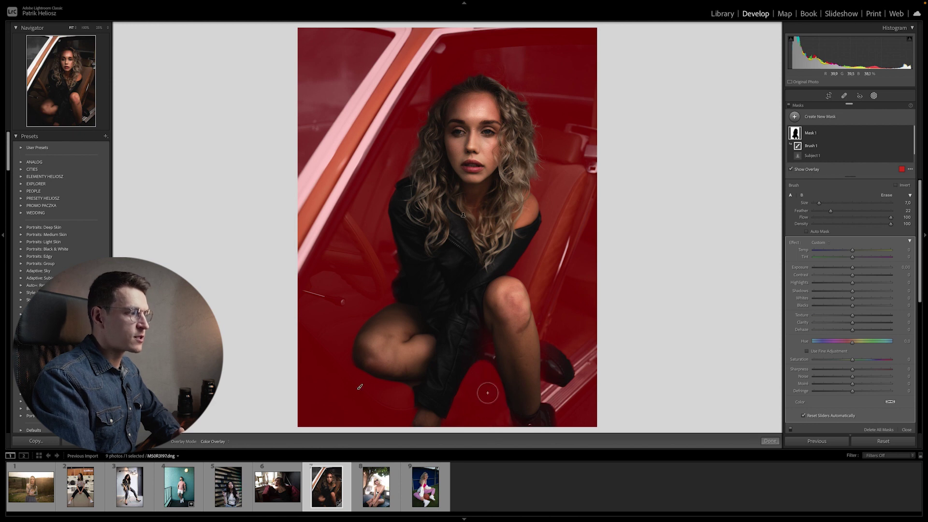
scroll(421, 390, "down", 4)
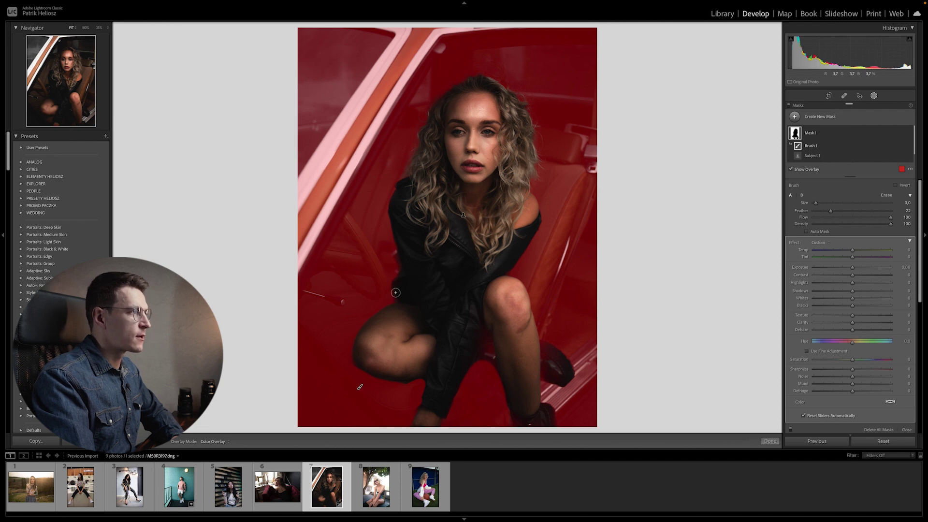
- Check mask coverage, then desaturate and darken the masked background to about -0.66 Exposure
key("o")
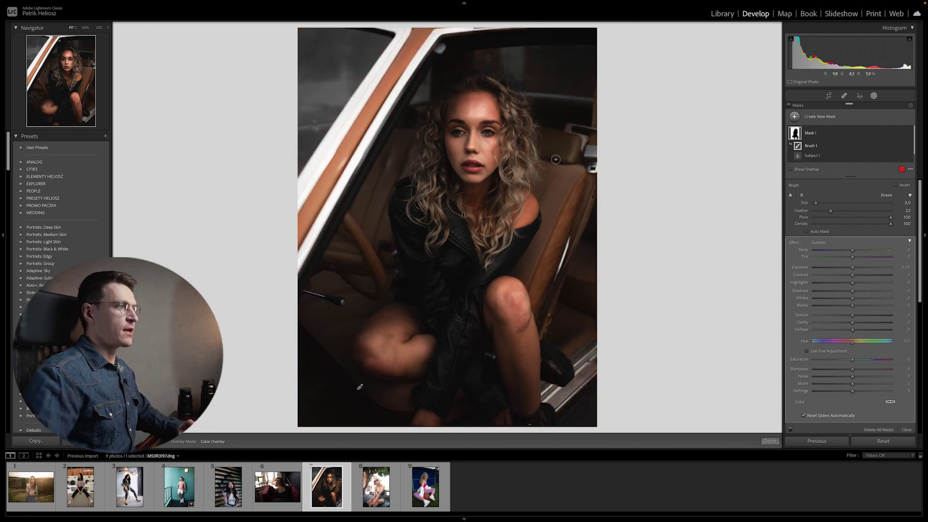
key("o")
key("o")
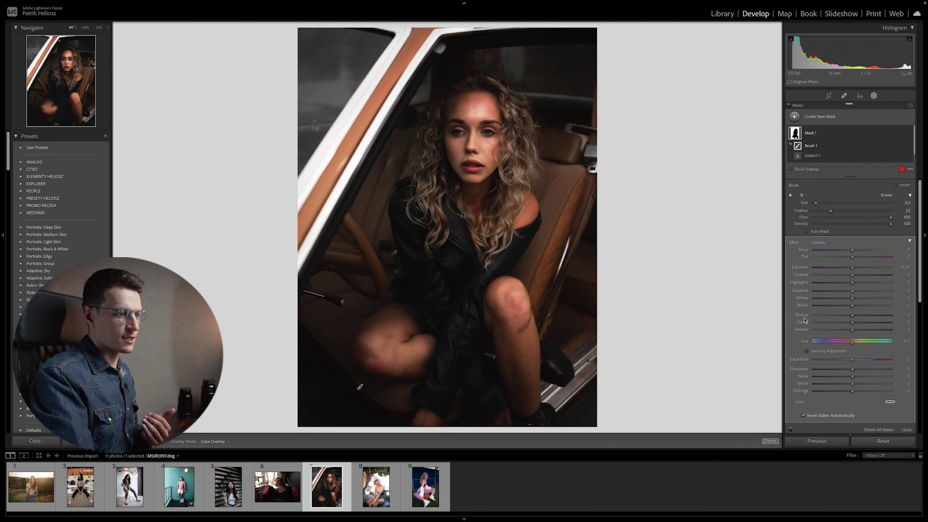
left_click_drag(836, 364, 828, 365)
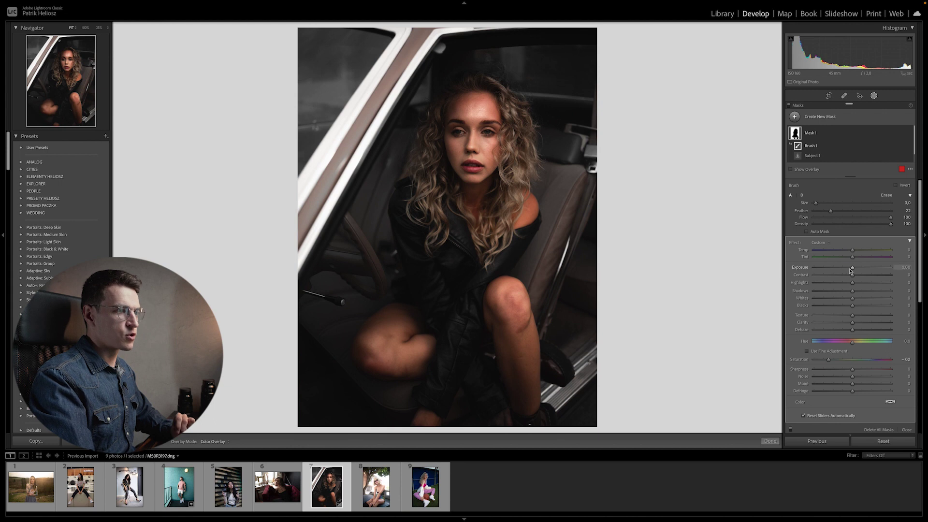
left_click_drag(850, 270, 845, 270)
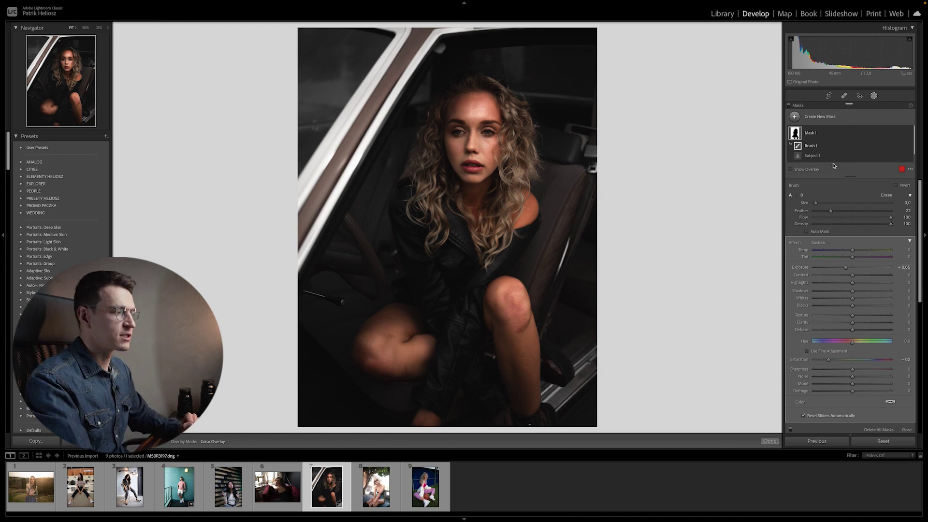
left_click(873, 99)
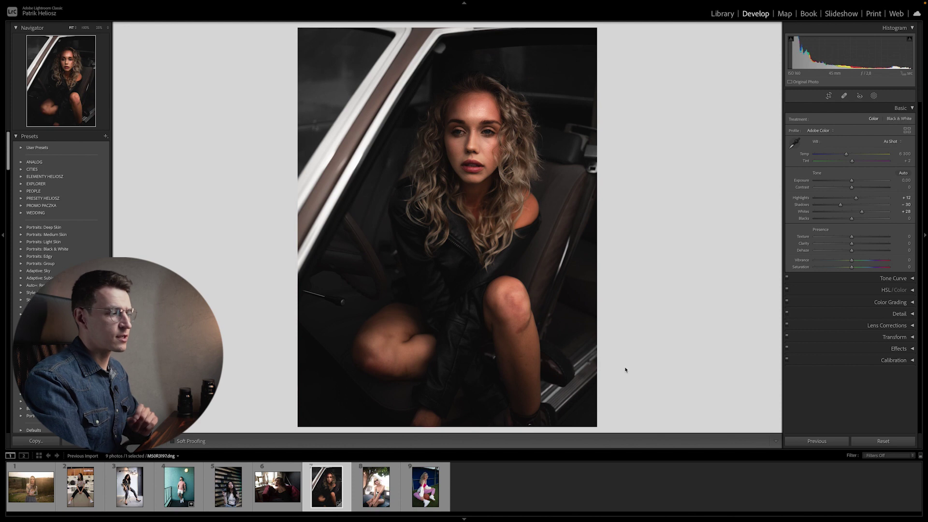
- Apply the dark_1 user preset to the blonde woman's photo and lower Exposure to -0.80
left_click(383, 492)
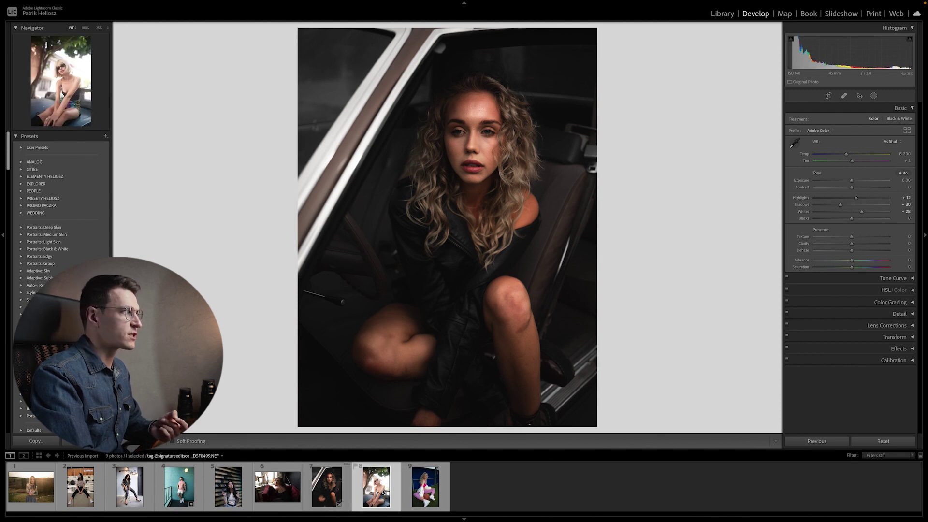
left_click(37, 148)
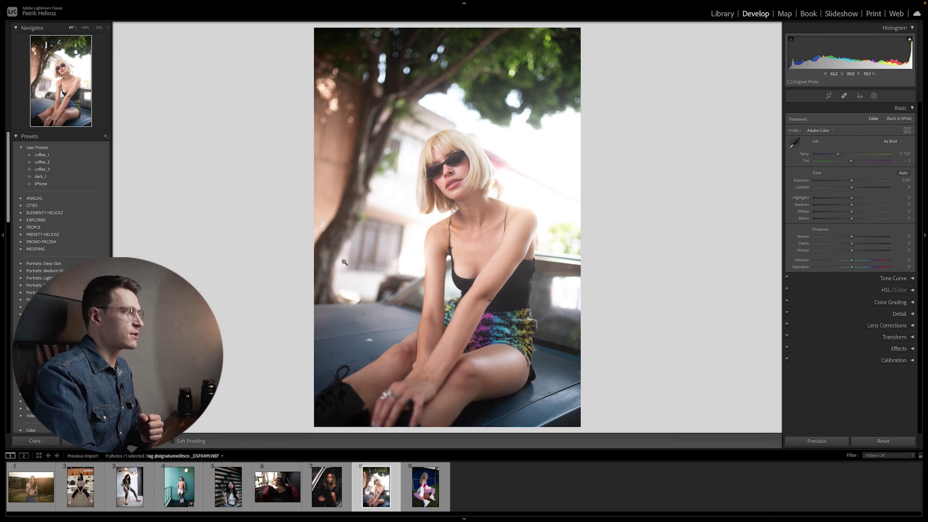
left_click(46, 177)
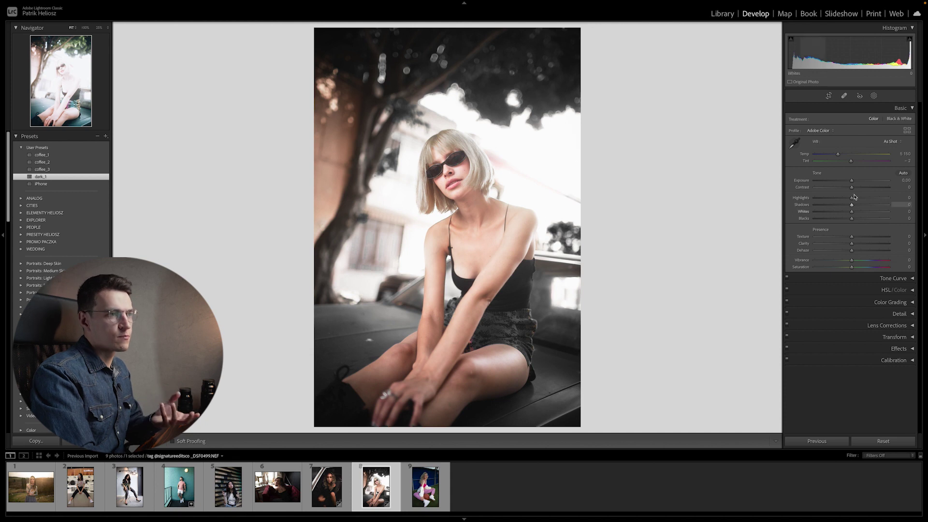
left_click_drag(851, 182, 845, 182)
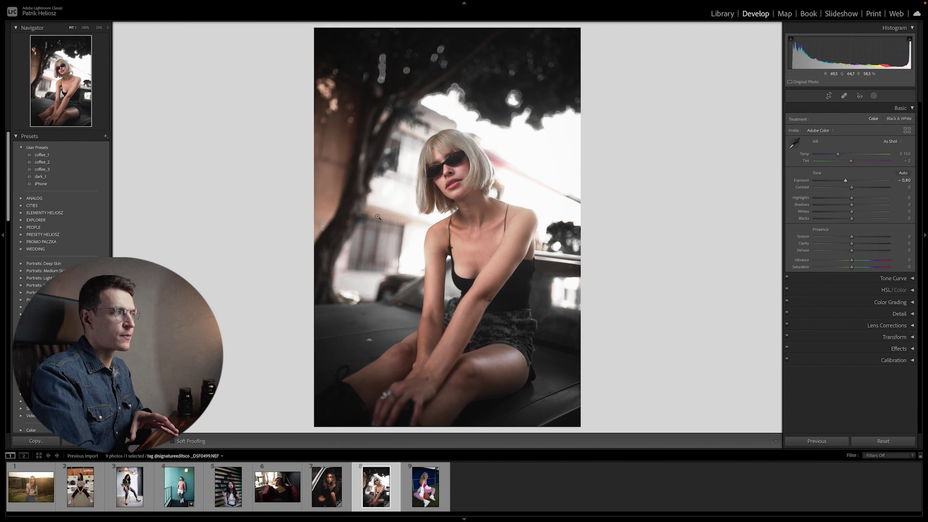
- Add an inverted subject mask with Saturation -30 and Exposure -1.23 on the background
left_click(874, 97)
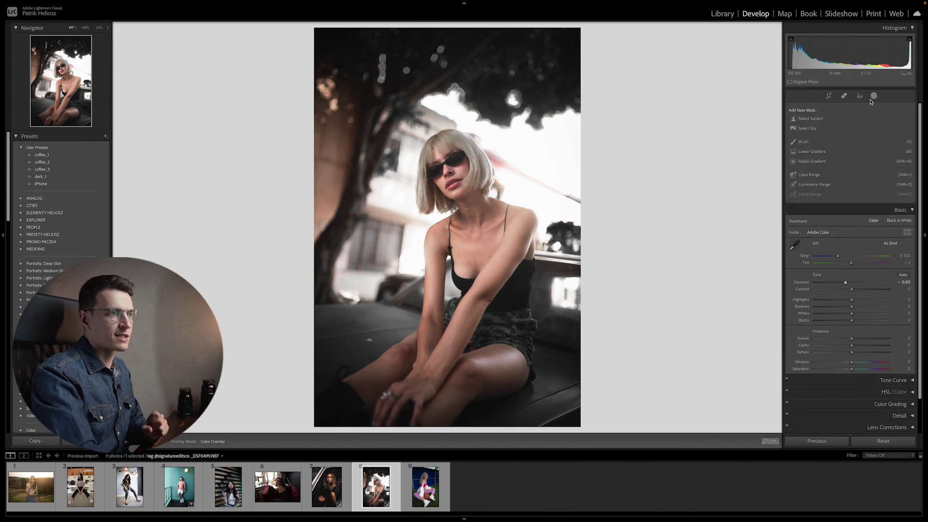
left_click(816, 120)
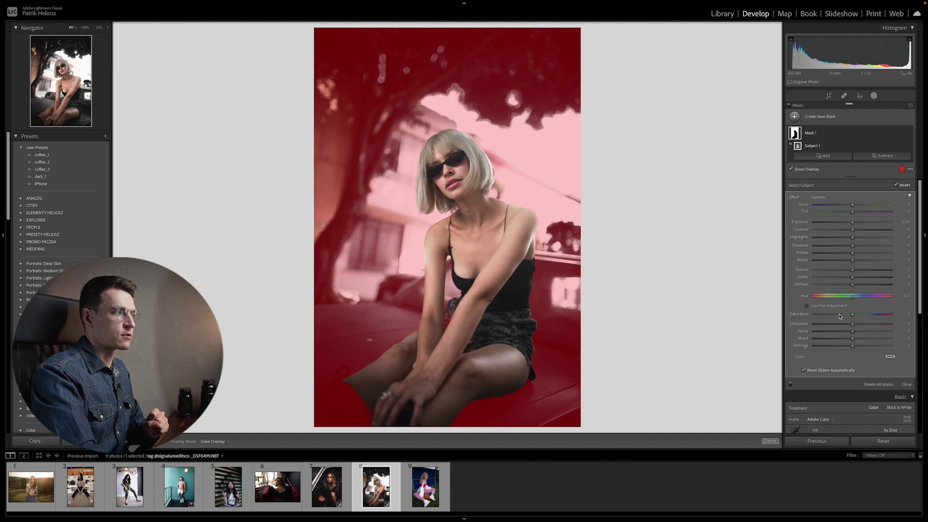
left_click_drag(849, 317, 837, 317)
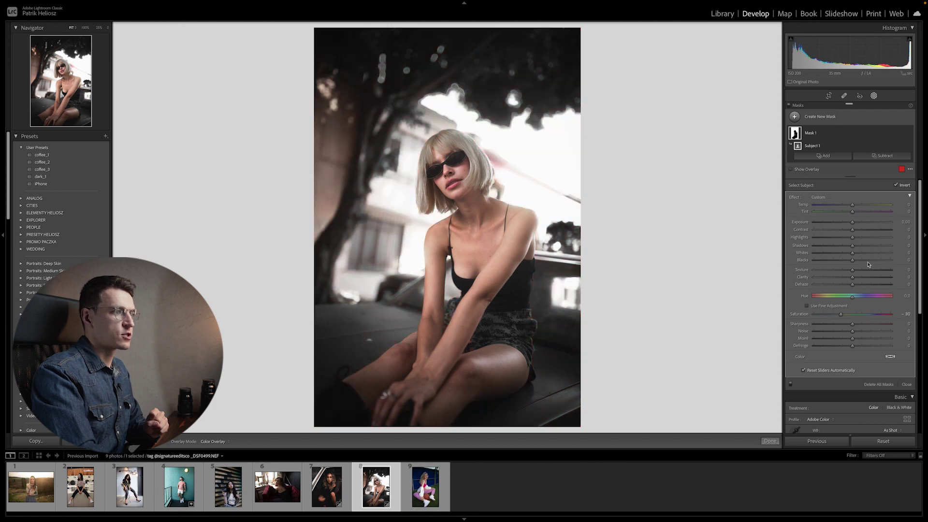
left_click_drag(852, 223, 841, 223)
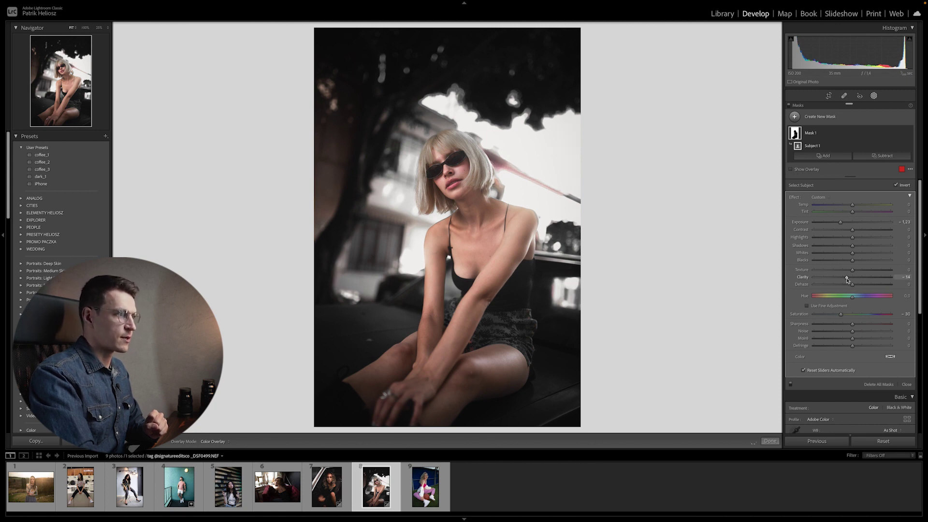
left_click(874, 96)
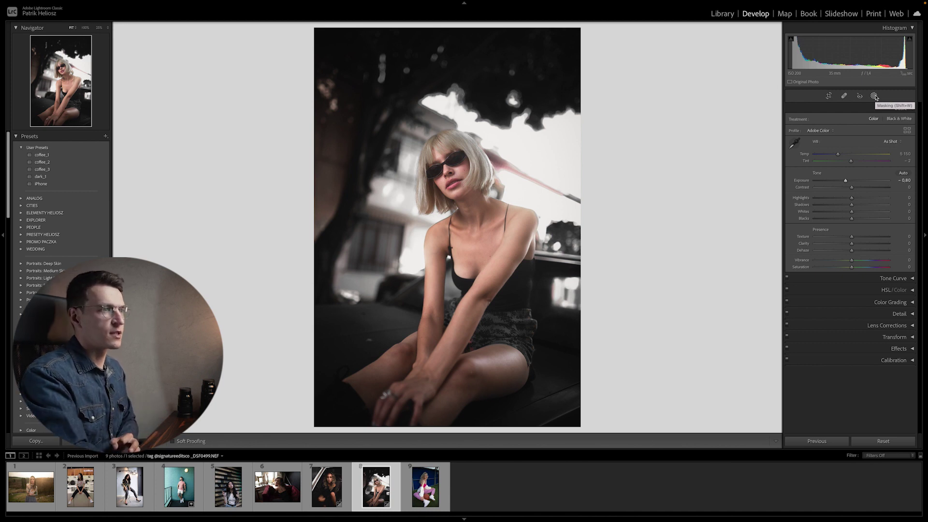
- Briefly review the mask, then switch to photo 3, the woman on the chair
left_click(875, 96)
left_click(874, 96)
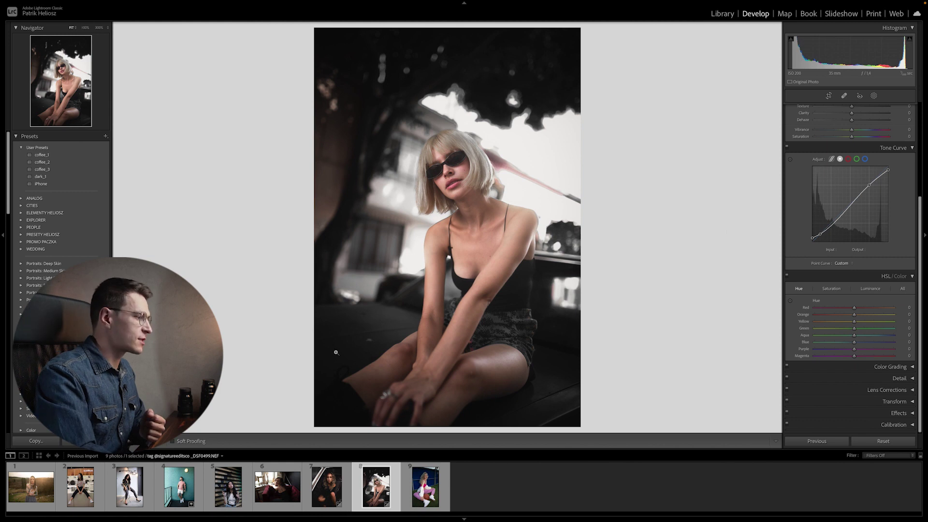
left_click(130, 486)
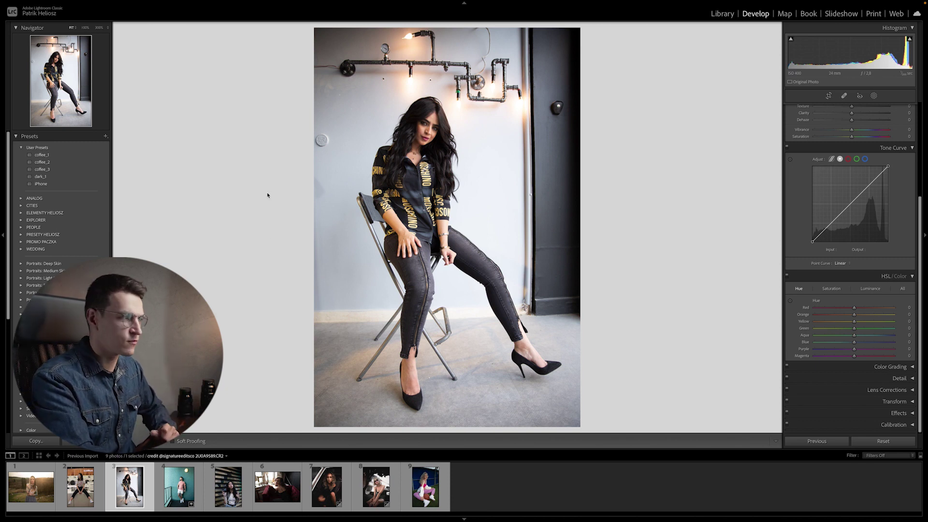
- Apply the dark_1 preset to the woman on the chair and collapse the HSL/Color panel
left_click(40, 178)
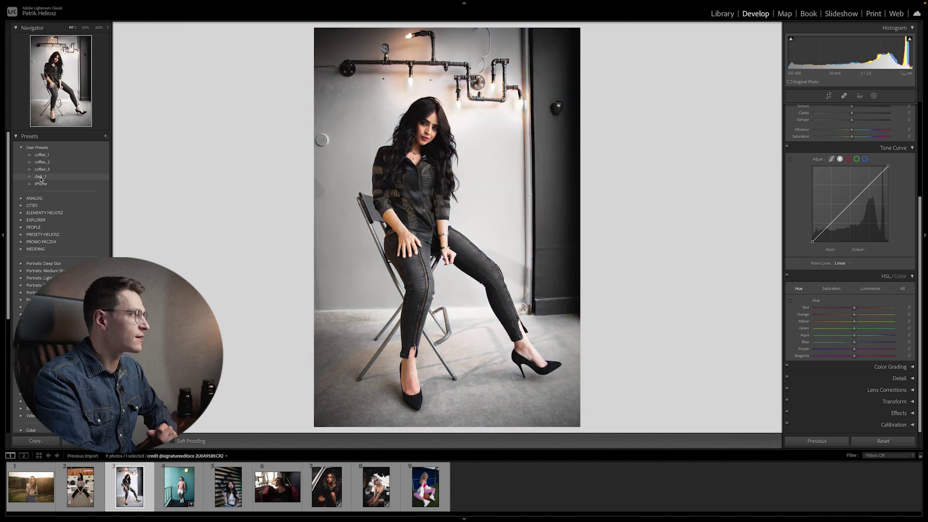
left_click(41, 177)
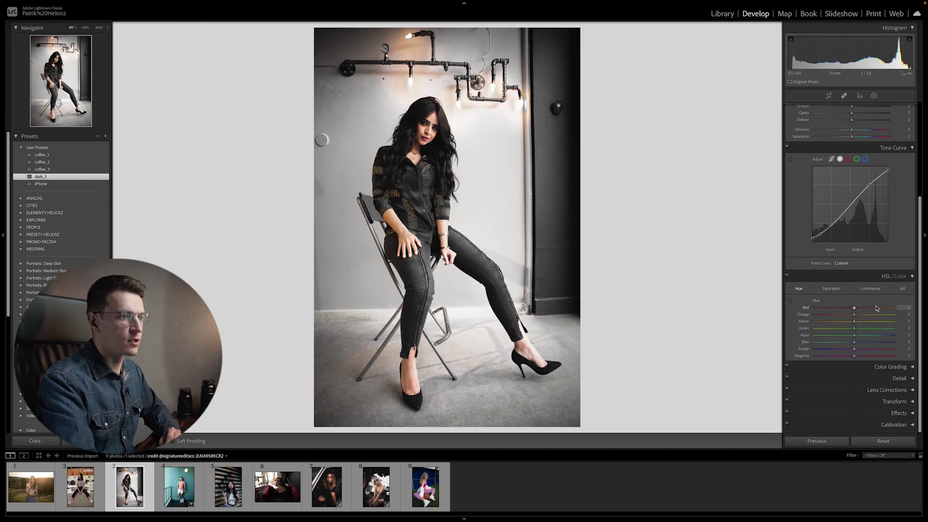
left_click(911, 277)
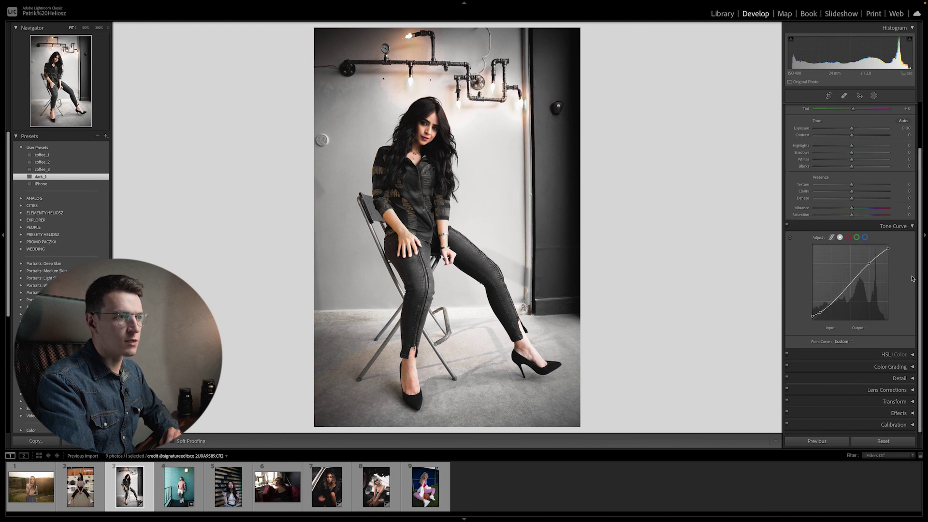
- Adjust Yellow saturation, luminance and hue, ending at Yellow saturation -37 to restore the gold print
left_click(912, 354)
scroll(803, 402, "down", 3)
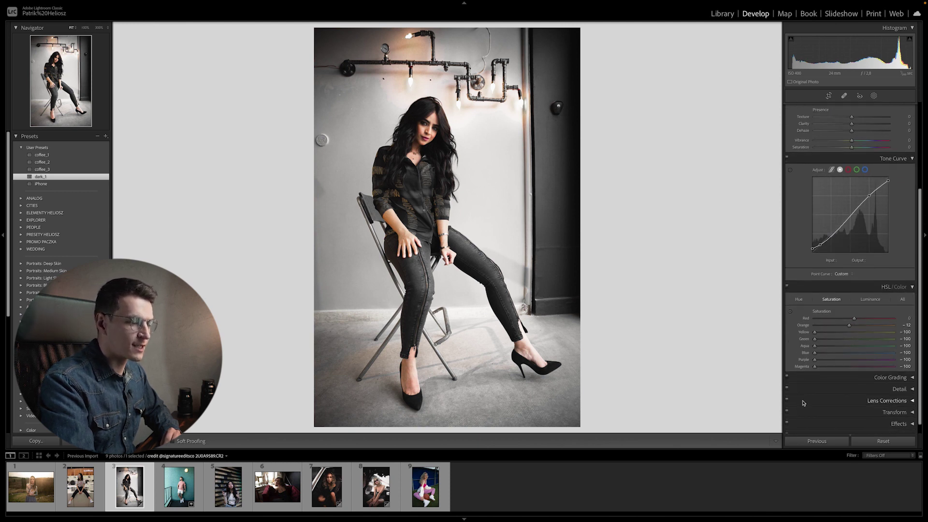
left_click_drag(814, 322, 833, 322)
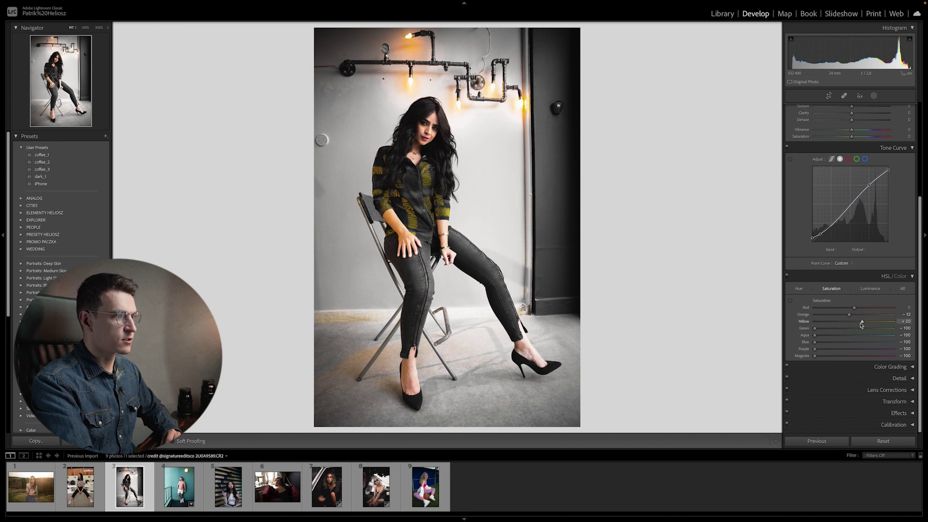
left_click(790, 302)
left_click(870, 288)
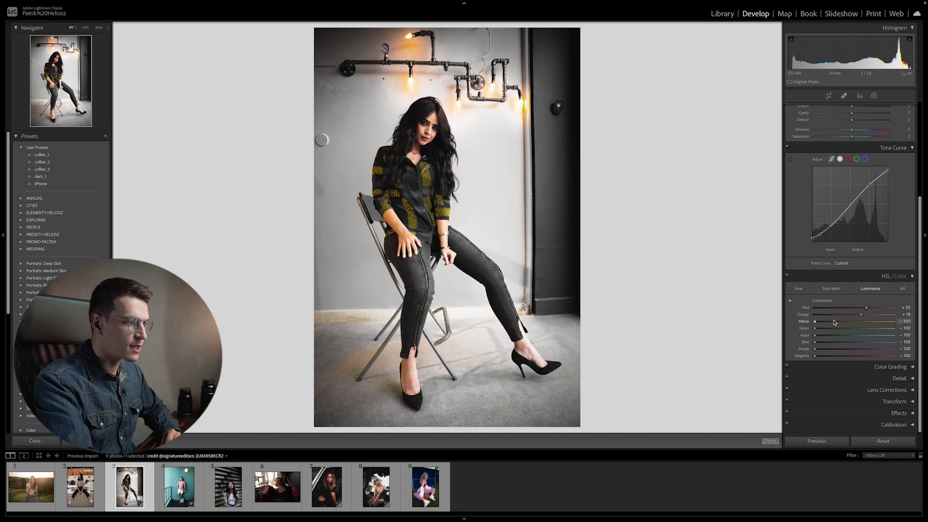
left_click_drag(834, 321, 841, 322)
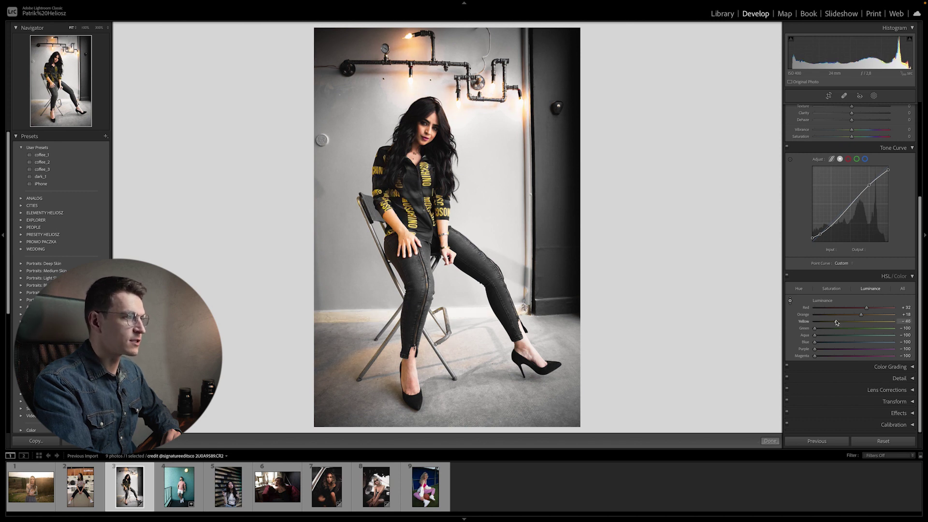
left_click(798, 288)
left_click_drag(854, 322, 868, 322)
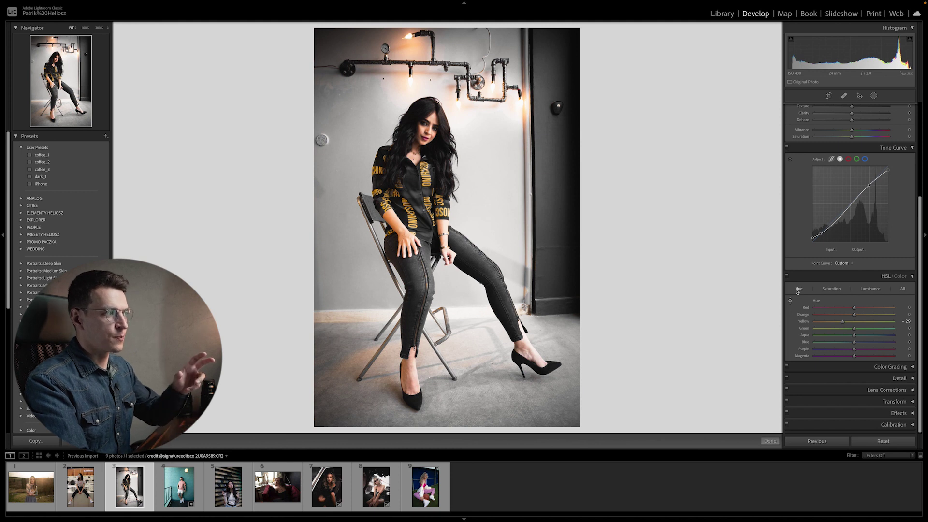
left_click(829, 289)
left_click_drag(856, 321, 853, 324)
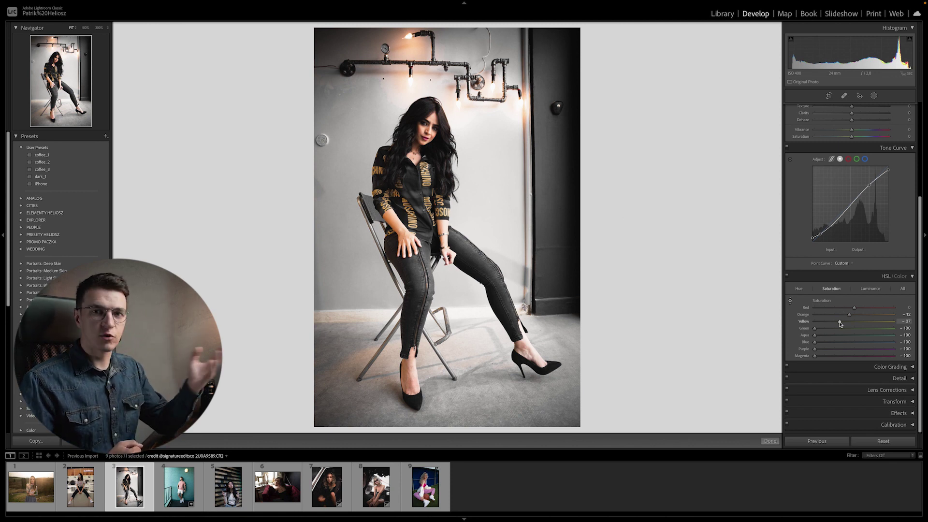
scroll(848, 226, "up", 5)
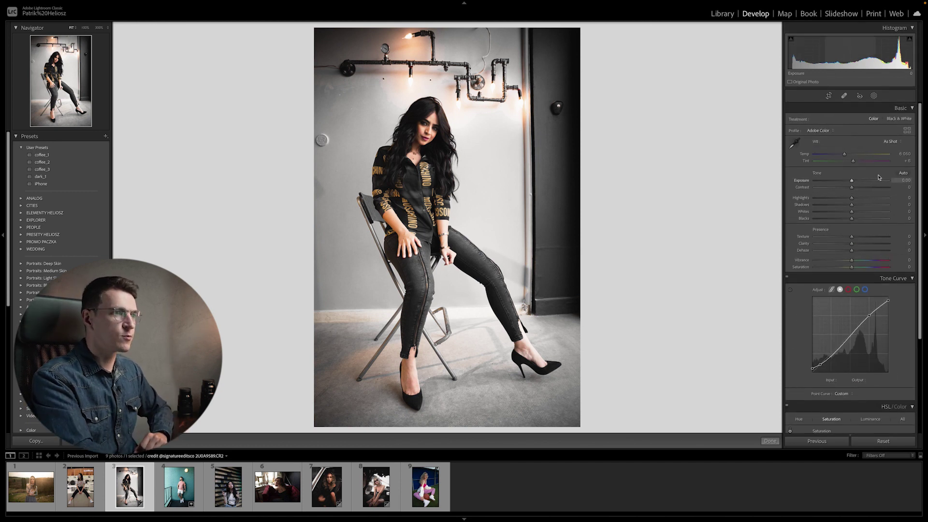
- Create an inverted subject mask and lower its Exposure to about -0.81 to darken the background
left_click(874, 95)
left_click(807, 119)
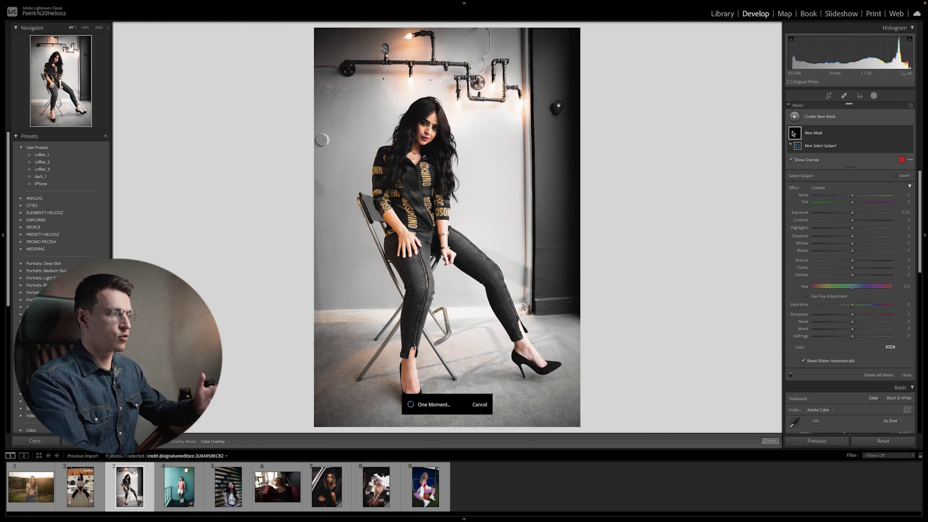
left_click(902, 187)
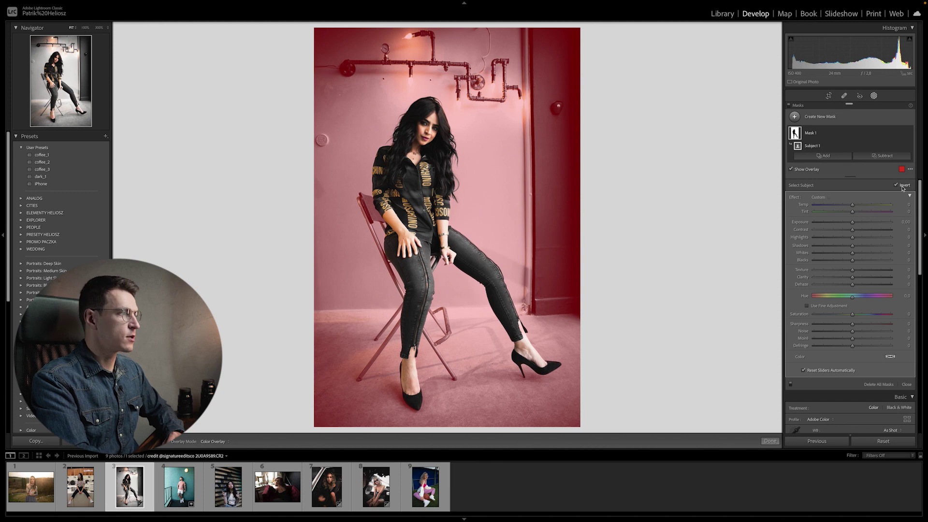
left_click_drag(852, 223, 845, 223)
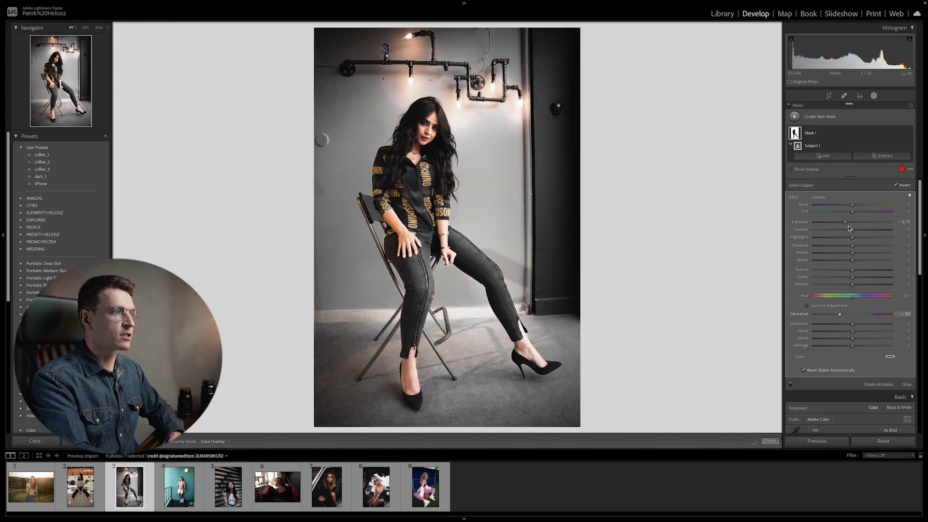
left_click_drag(845, 222, 843, 223)
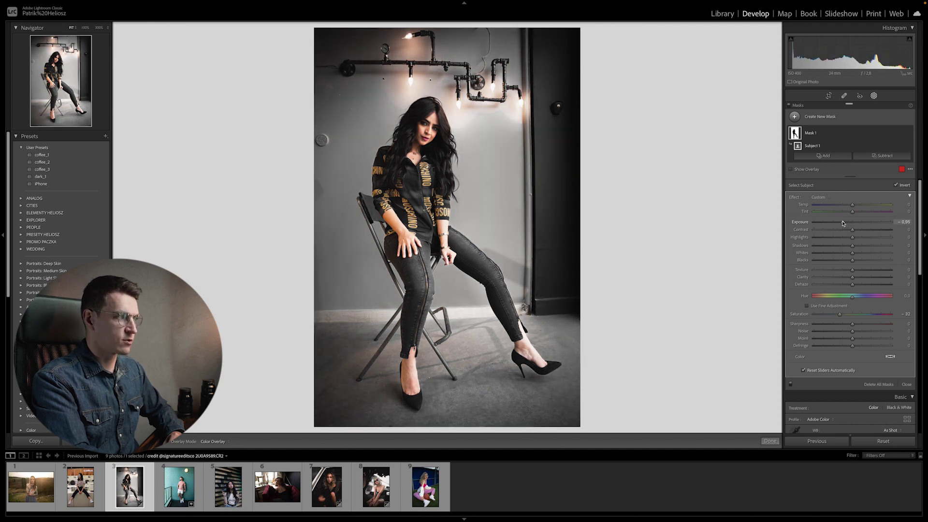